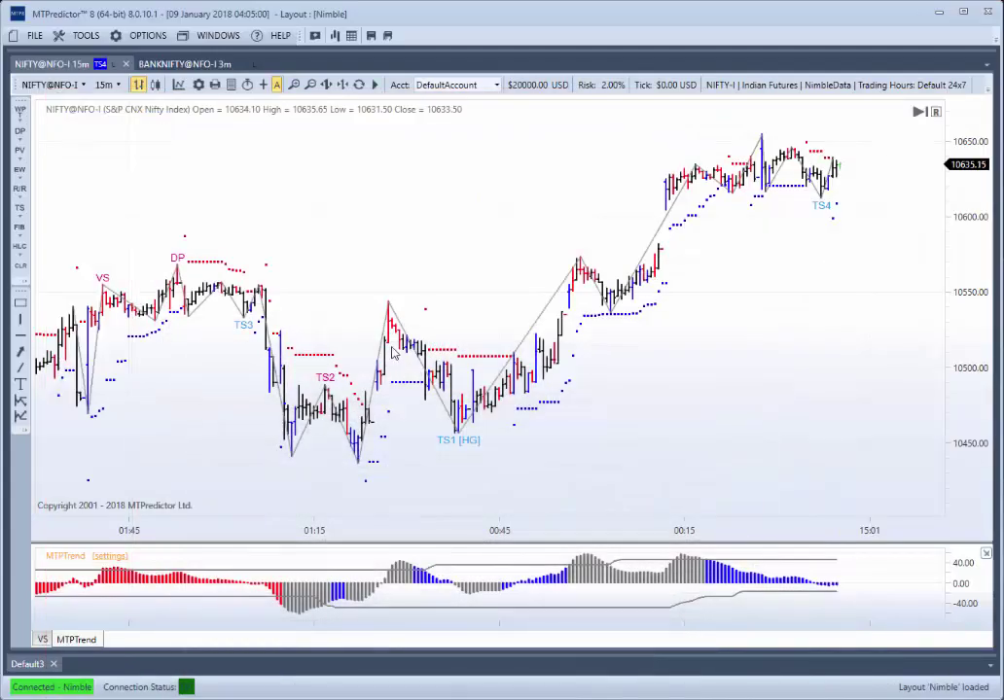
Step: Switch the NIFTY@NFO-I chart from the 15-minute to the 1-hour timeframe
scroll(336, 273, "up", 1)
left_click_drag(419, 481, 394, 479)
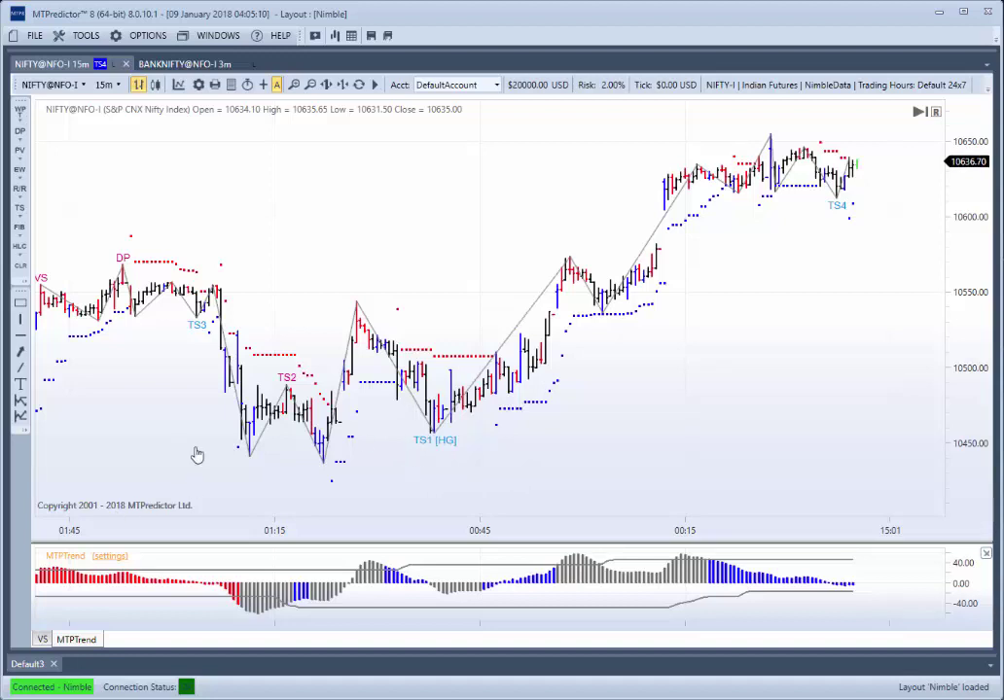
scroll(178, 453, "up", 5)
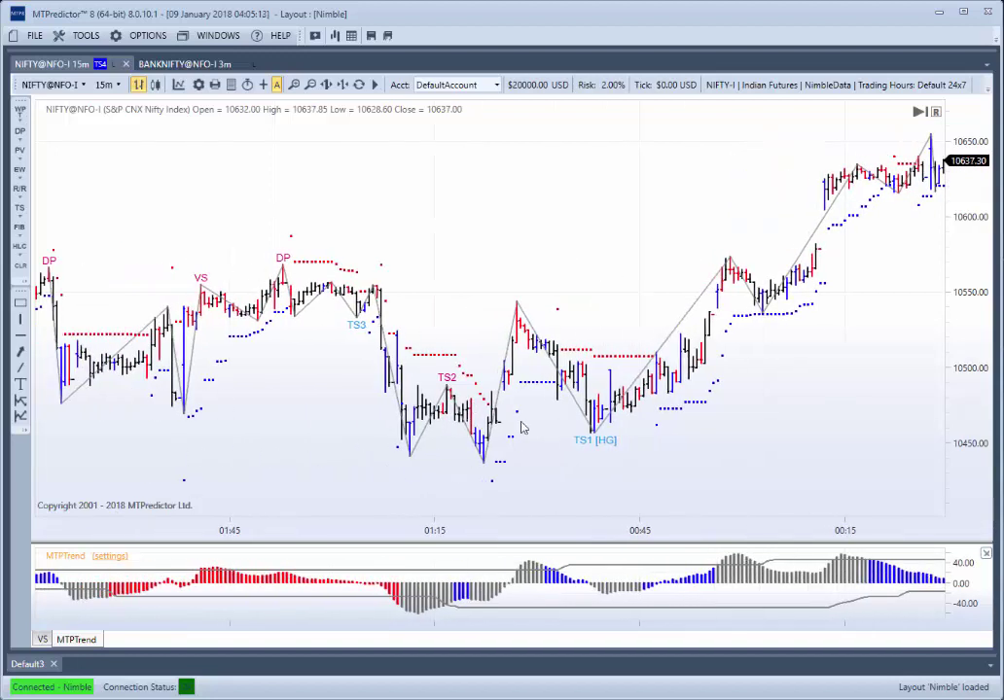
left_click_drag(564, 463, 355, 495)
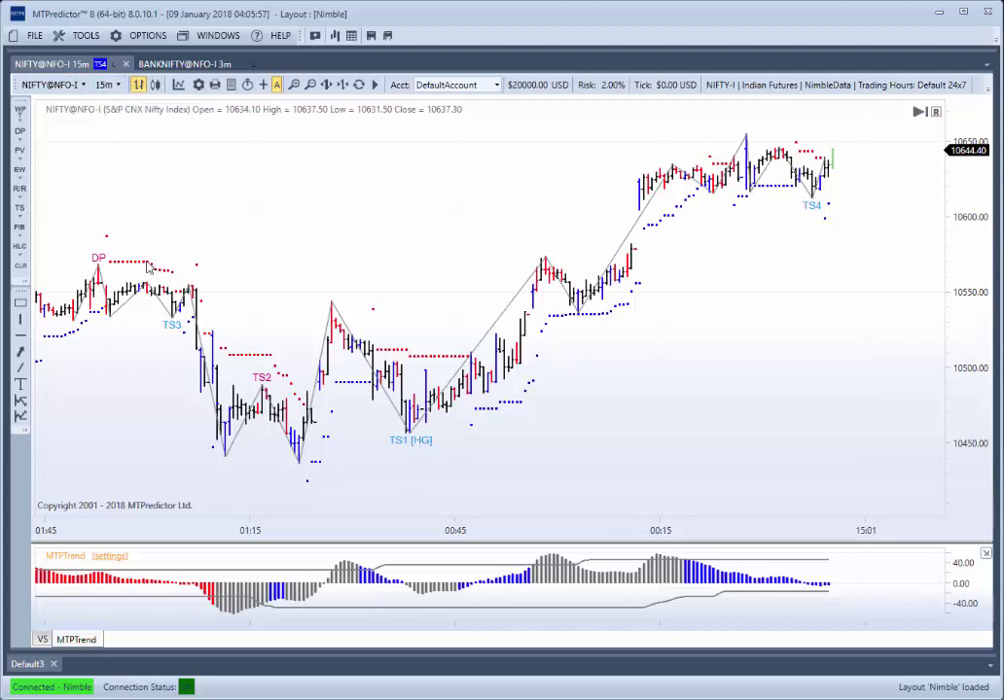
left_click(101, 85)
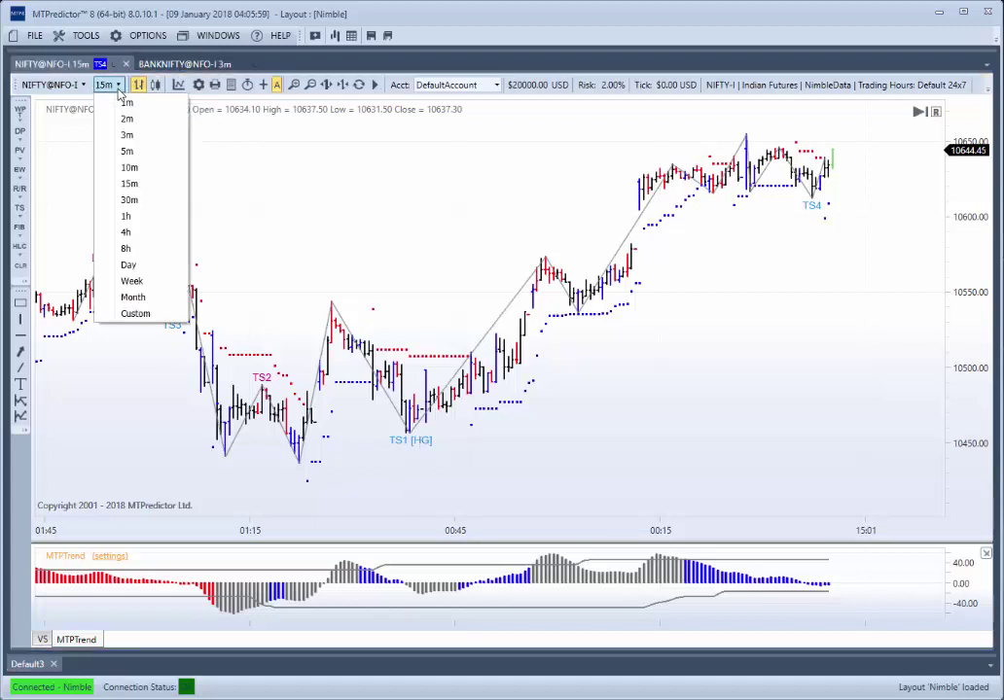
left_click(127, 216)
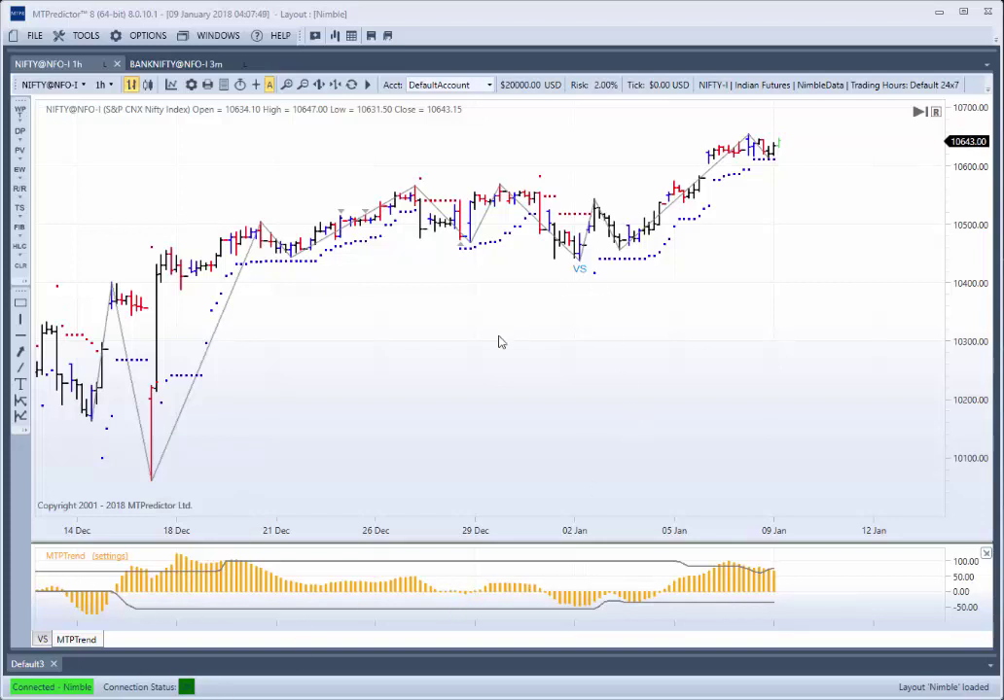
Step: Add a Decision Point from the swing low near 29 Dec and shift its zone along to the lows around 02 Jan
scroll(525, 380, "up", 2)
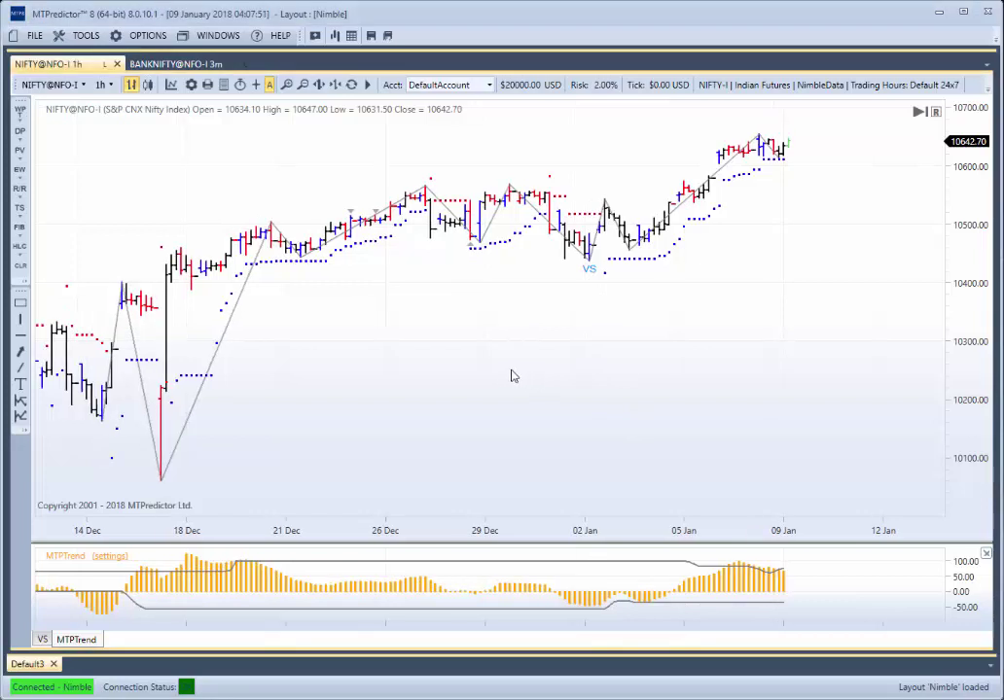
scroll(574, 321, "up", 1)
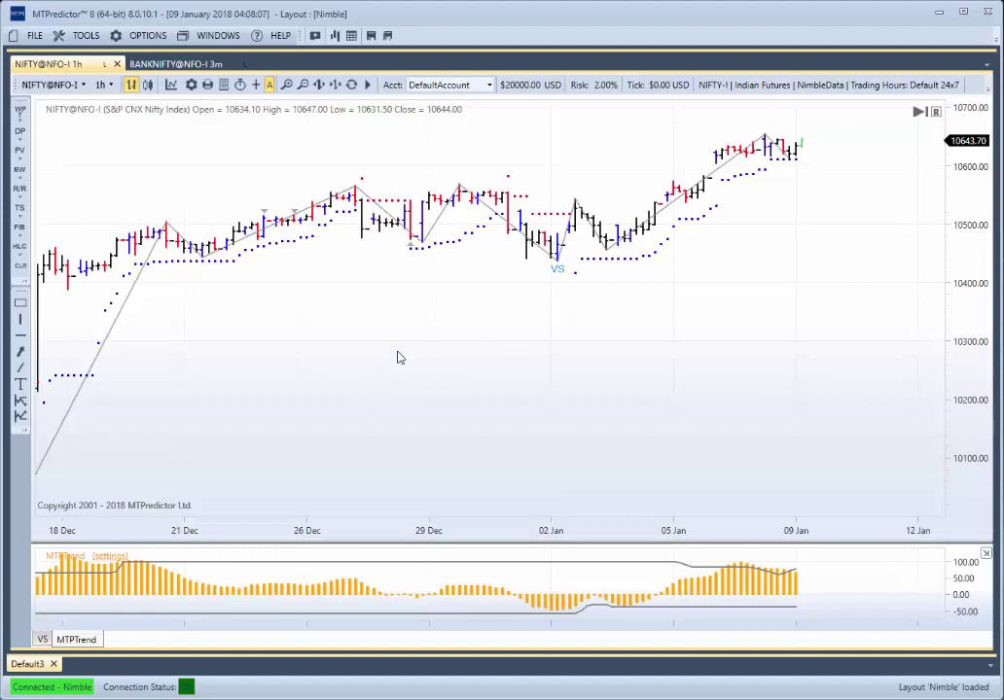
right_click(425, 246)
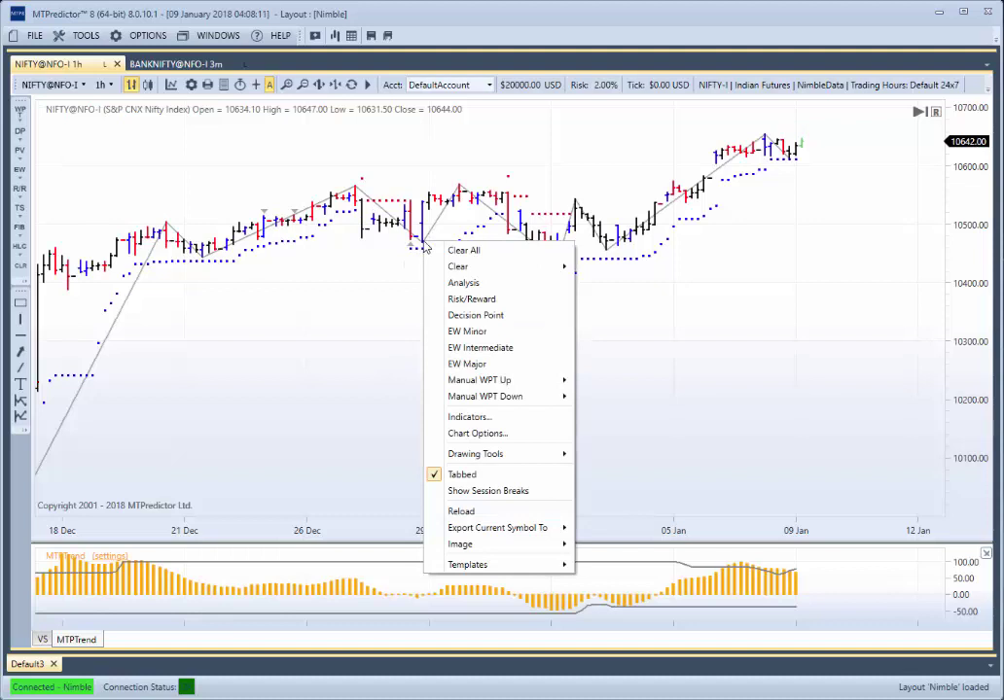
left_click(469, 316)
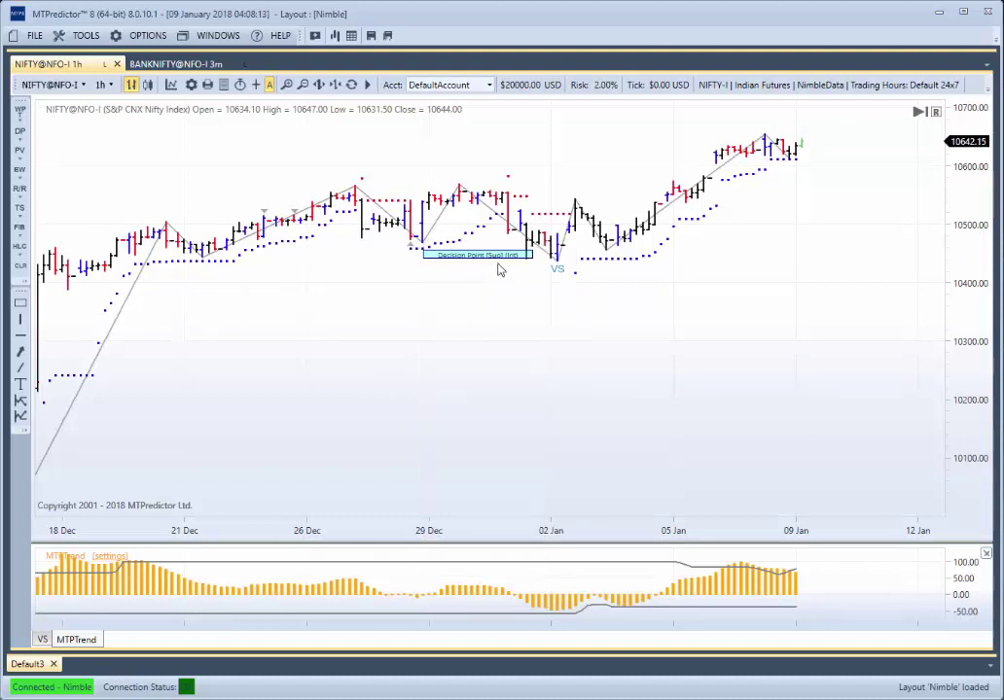
left_click_drag(497, 254, 534, 254)
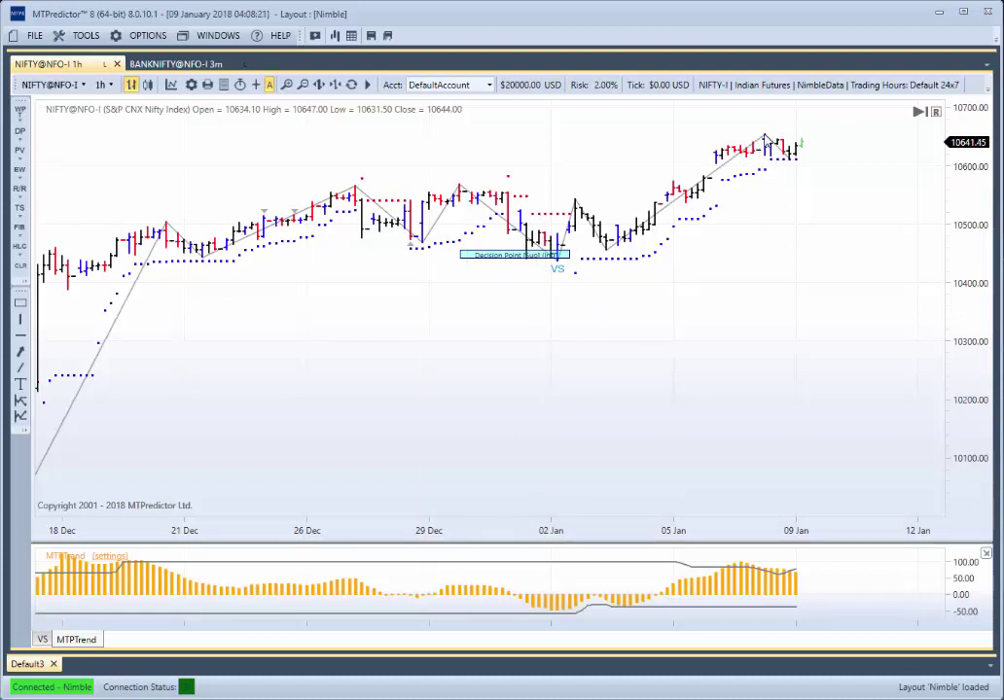
Step: Add a Decision Point at the highest January swing high, shift its zone slightly forward in time, and delete it
right_click(765, 138)
left_click(806, 209)
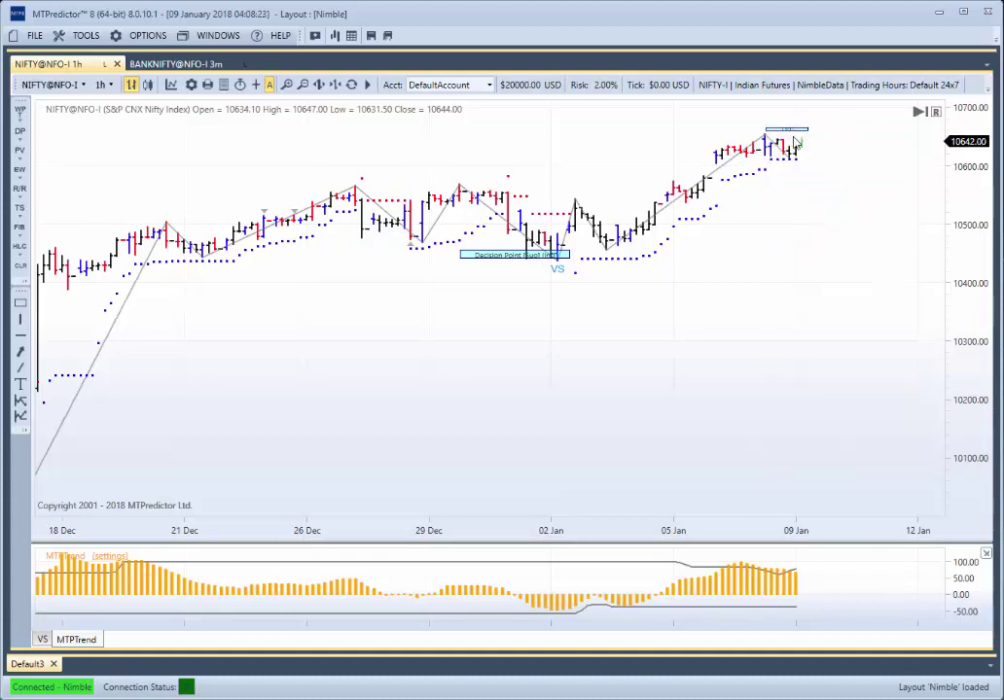
left_click_drag(795, 128, 818, 128)
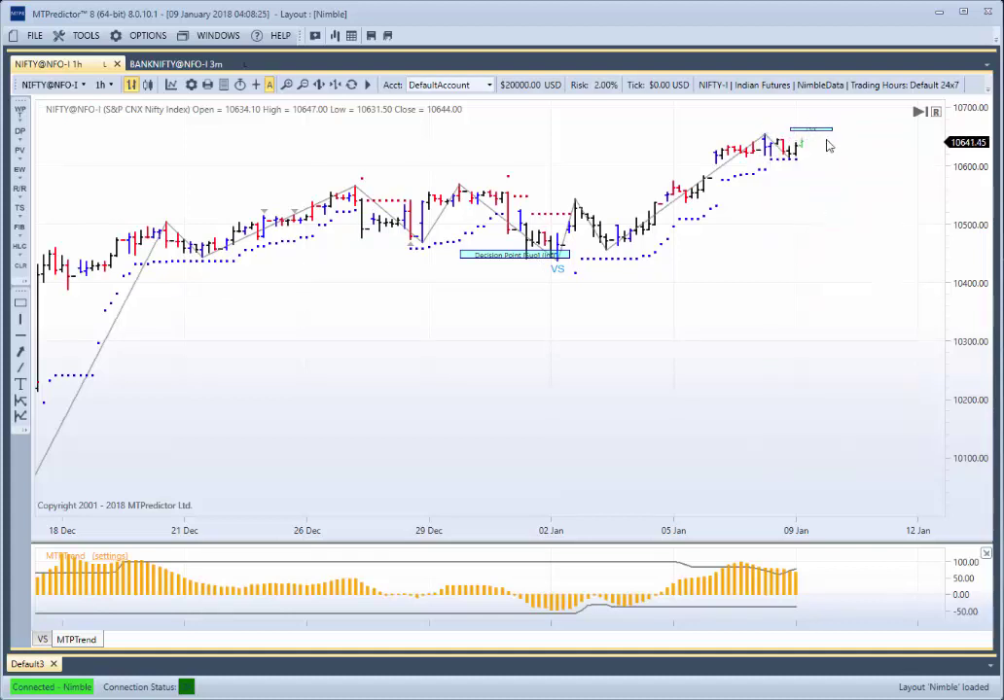
left_click(810, 129)
right_click(810, 129)
left_click(847, 139)
Step: Apply EW Minor wave labels at the highest January swing high, and clear all analysis from the 1-hour chart
scroll(435, 426, "up", 2)
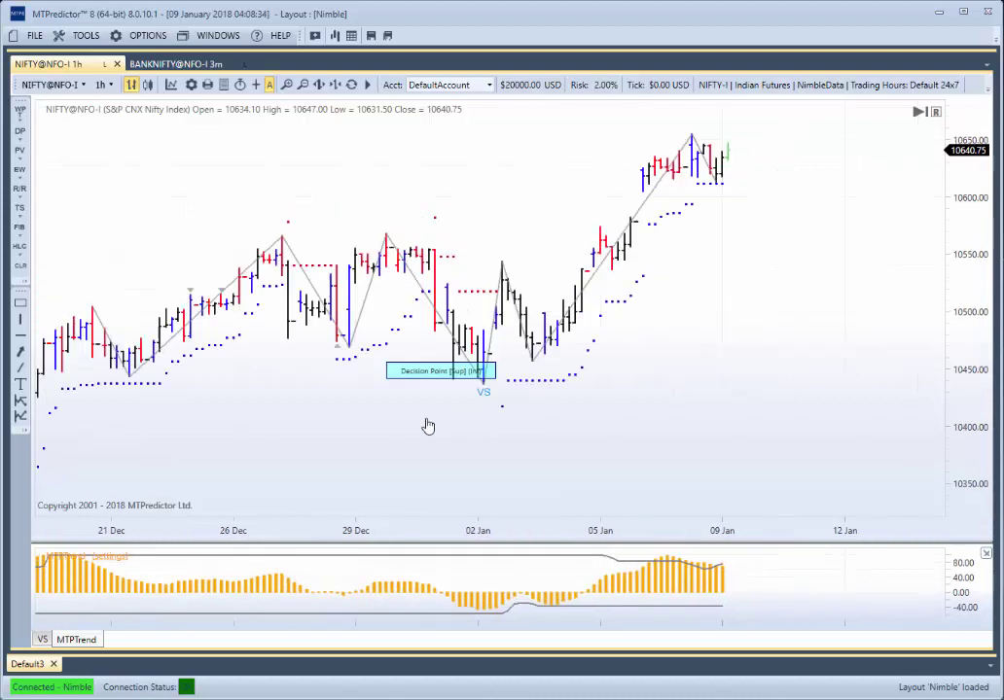
left_click(415, 453)
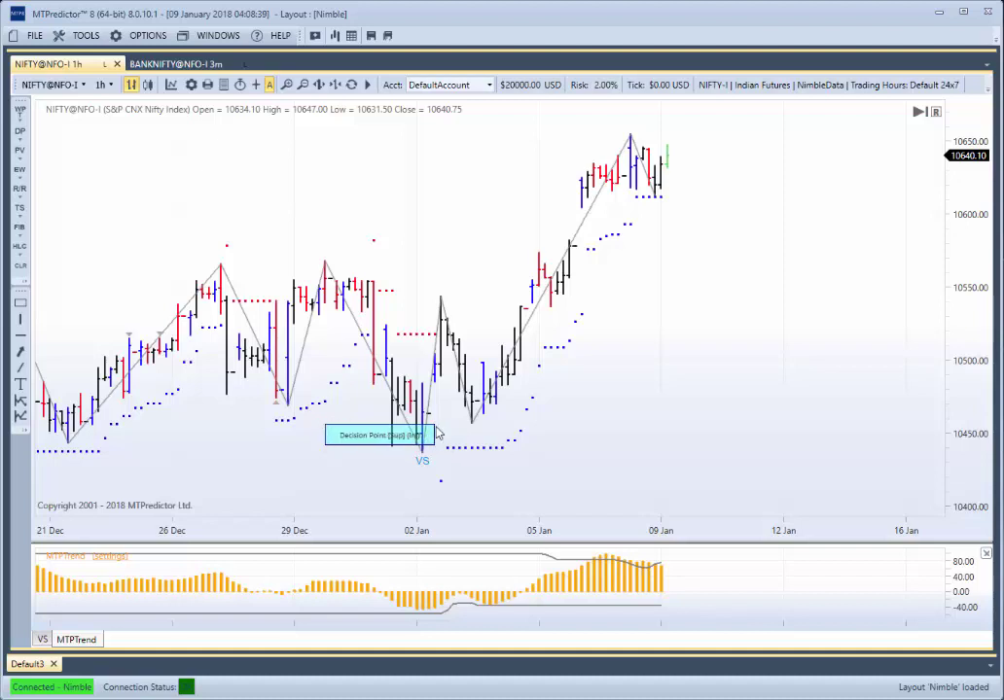
left_click(422, 436)
scroll(424, 461, "up", 1)
scroll(424, 461, "up", 1)
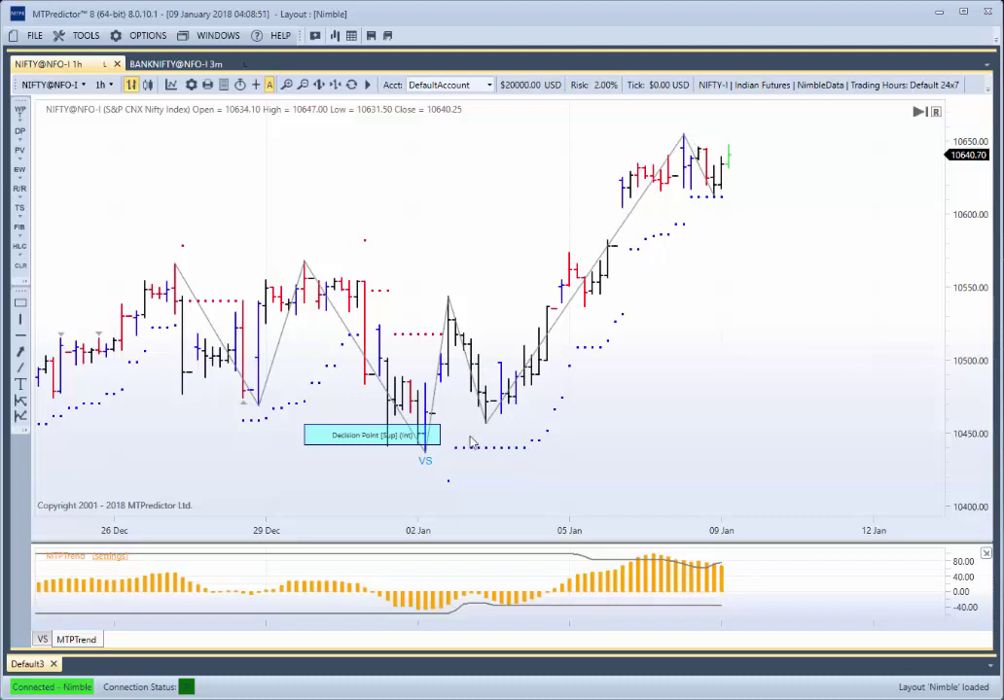
right_click(684, 145)
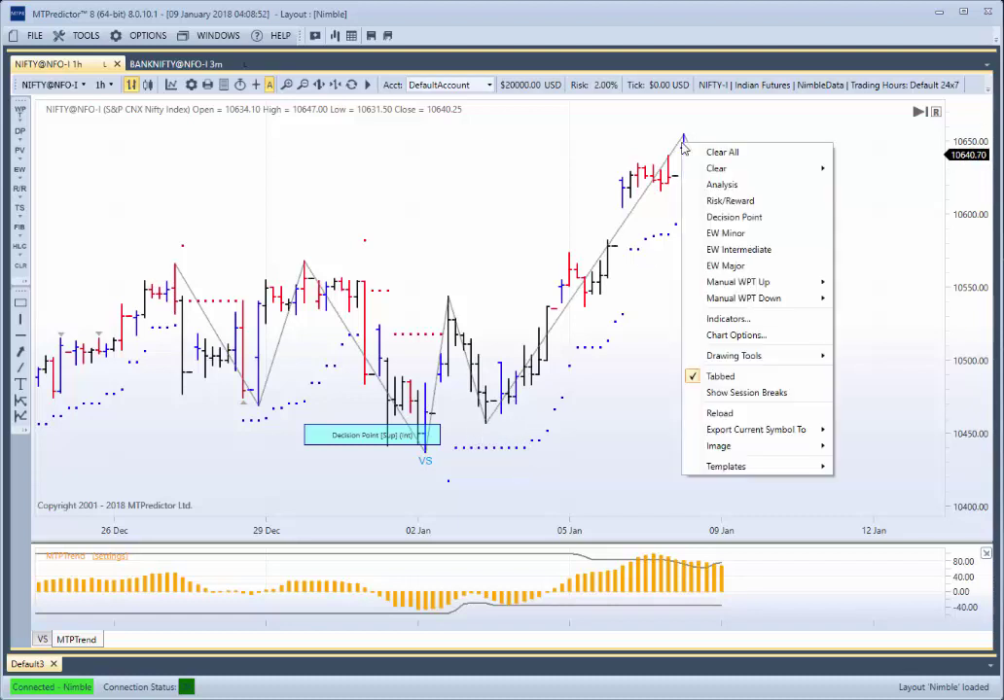
left_click(725, 230)
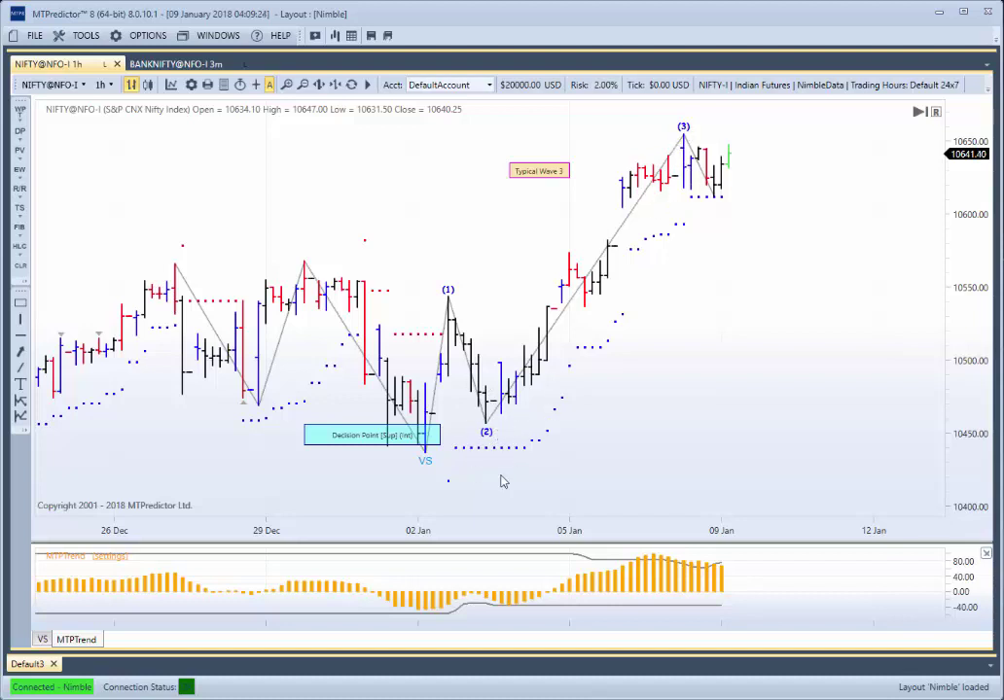
right_click(476, 241)
left_click(508, 248)
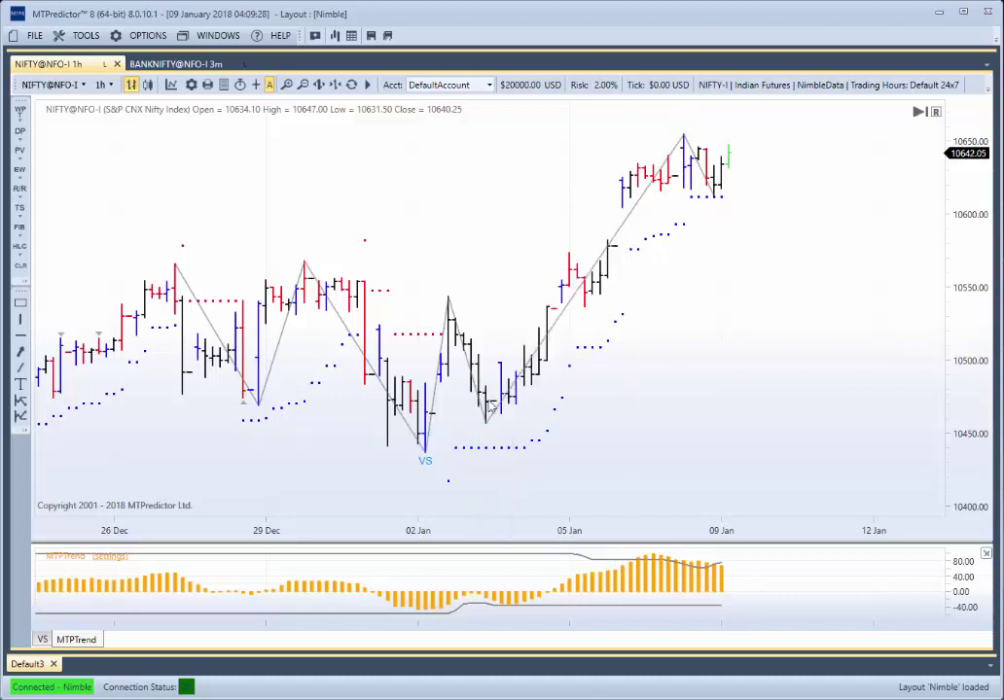
Step: Add a Decision Point from the swing low near 29 Dec and position its support zone across the 02 Jan lows
right_click(261, 405)
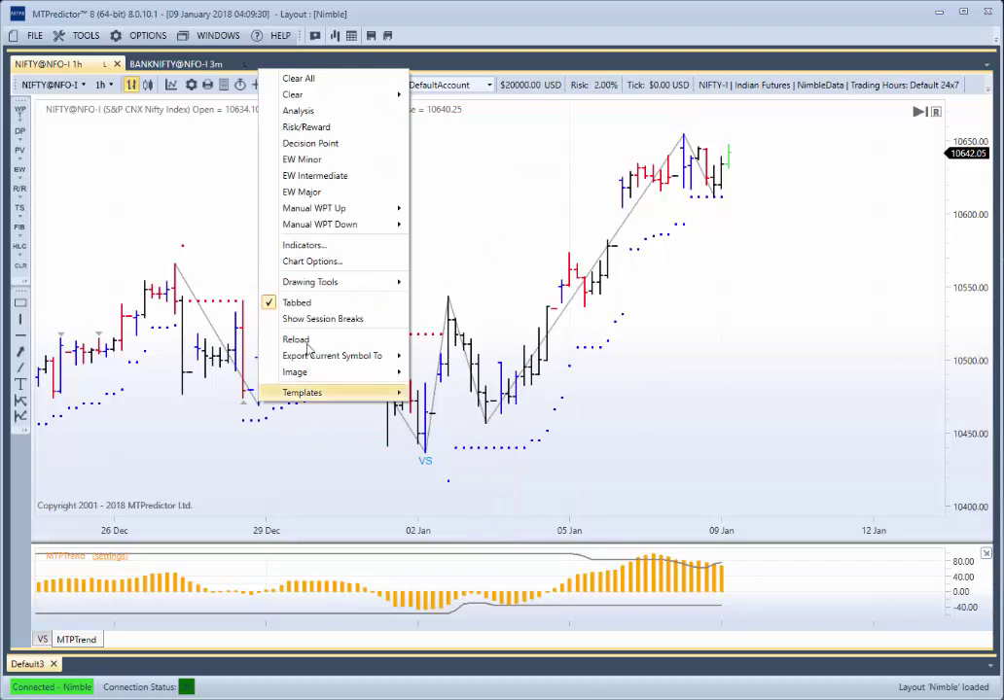
left_click(322, 175)
left_click_drag(362, 442, 428, 439)
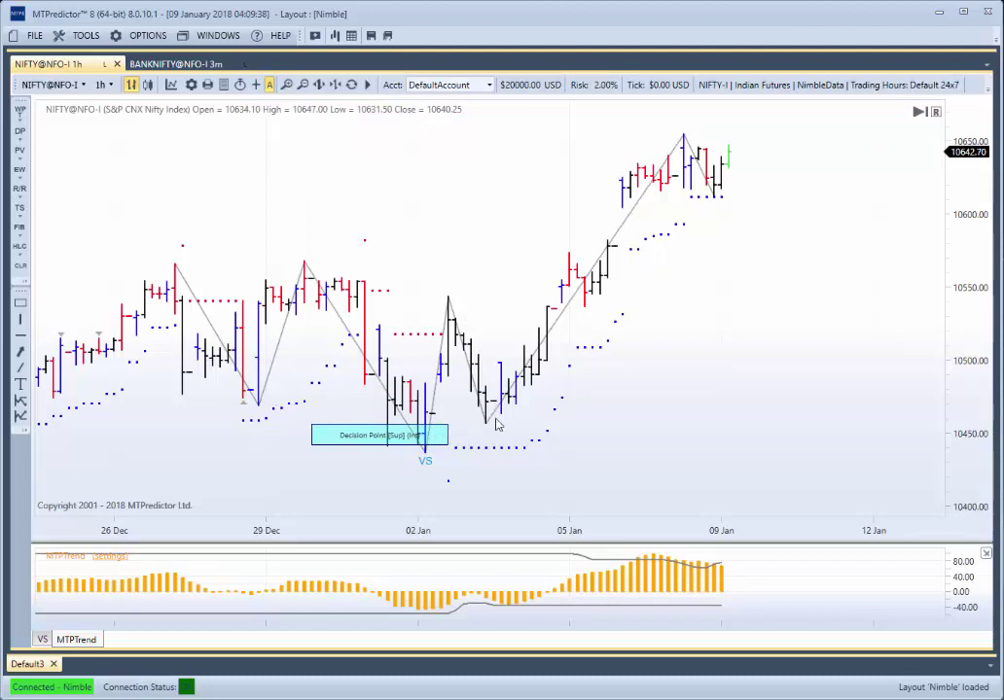
left_click_drag(366, 429, 401, 429)
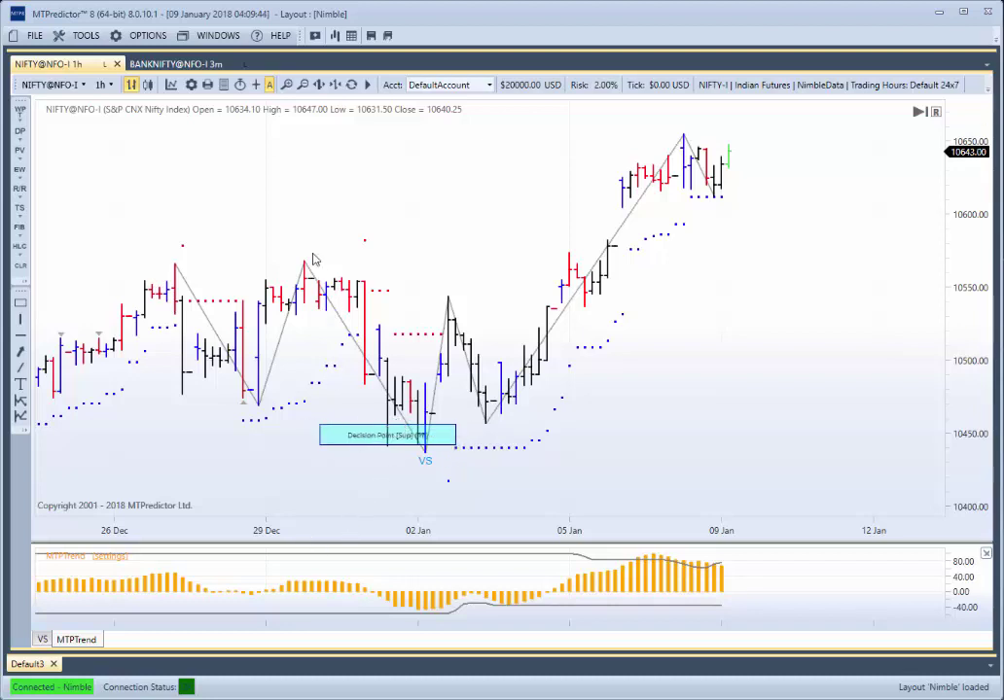
left_click_drag(400, 434, 392, 435)
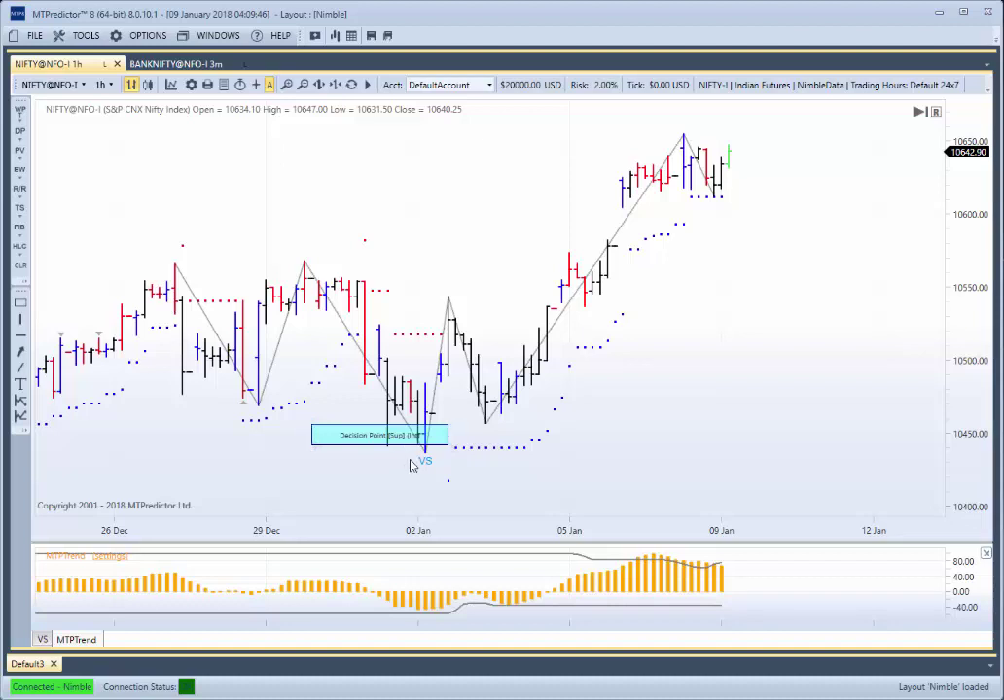
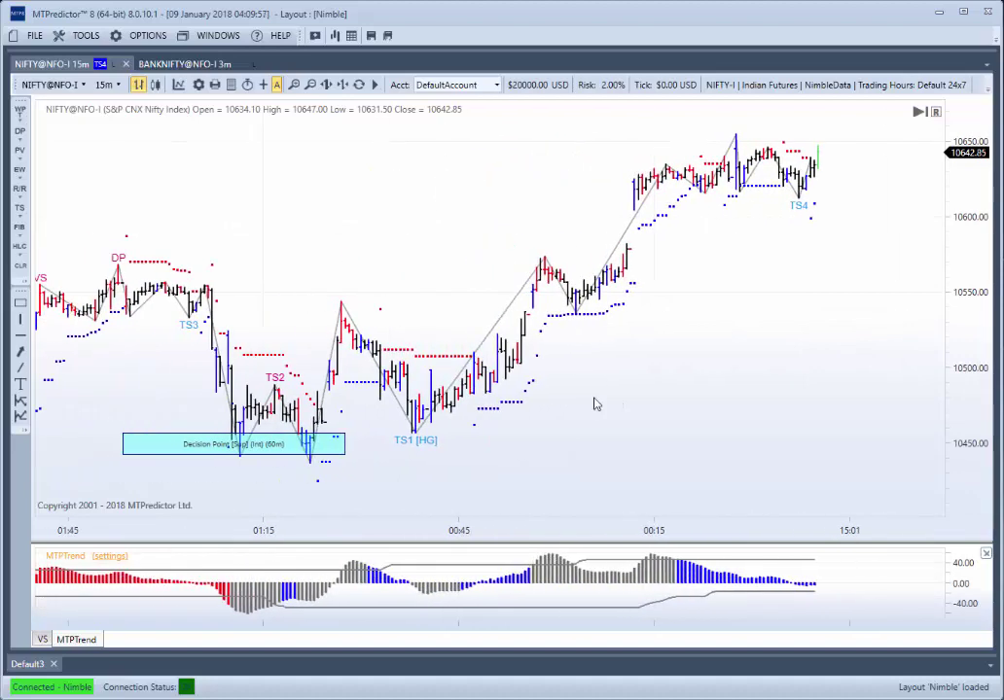
Step: On the 15-minute chart, reposition the 60m Decision Point zone so that it spans the two swing lows around 02 Jan
scroll(594, 403, "down", 1)
left_click_drag(553, 457, 615, 461)
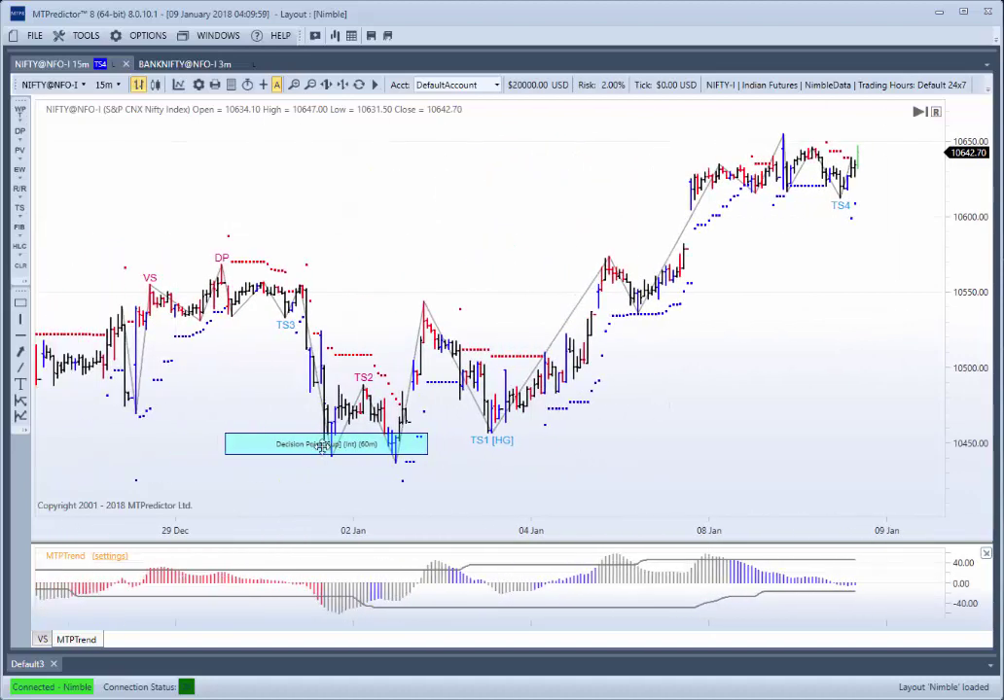
mouse_move(324, 443)
left_mouse_down()
mouse_move(262, 443)
mouse_move(321, 444)
mouse_move(305, 444)
left_mouse_up()
left_click(340, 480)
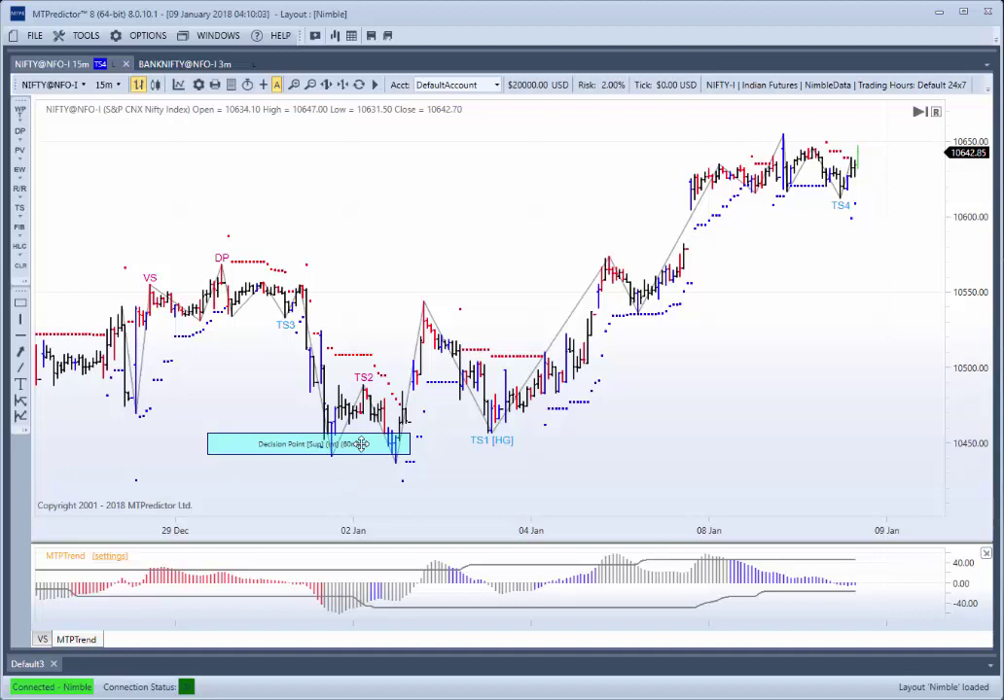
scroll(376, 478, "up", 2)
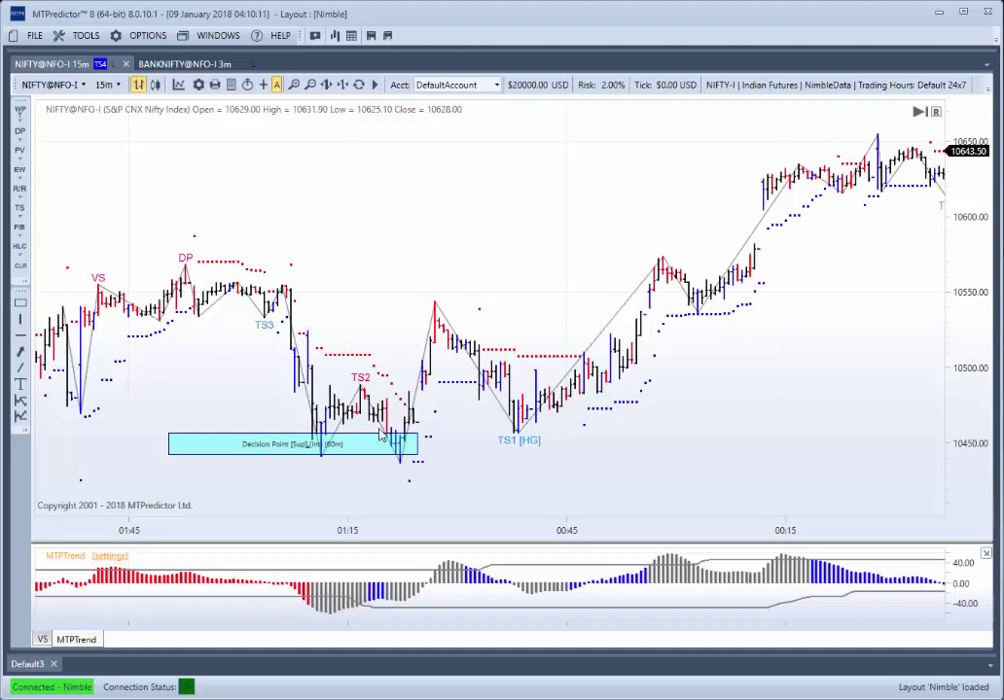
scroll(387, 439, "down", 1)
scroll(627, 434, "down", 1)
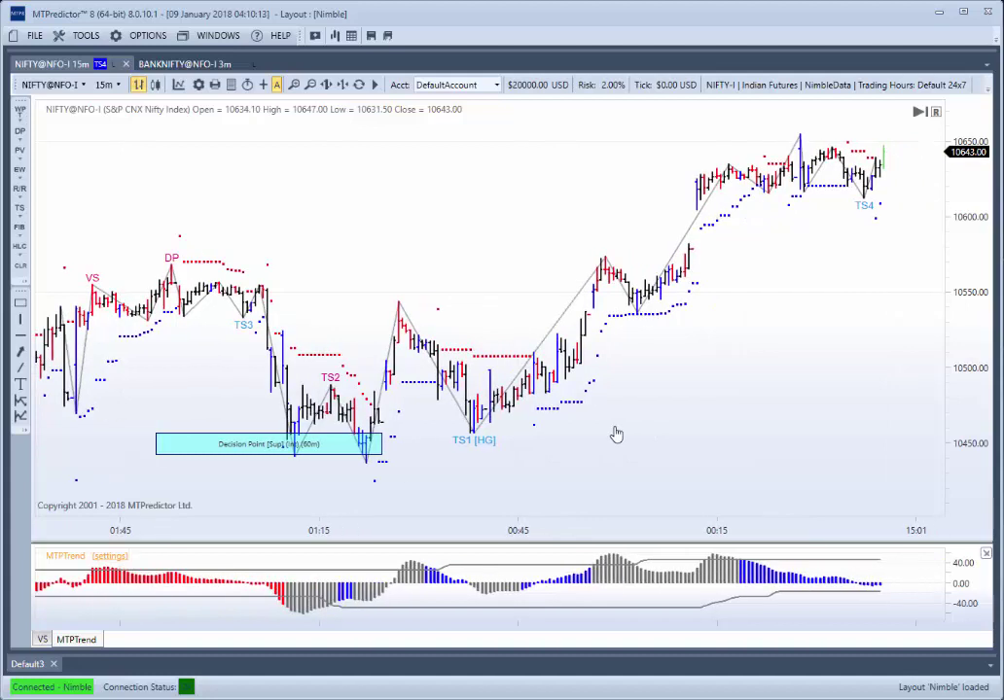
left_click_drag(302, 443, 315, 443)
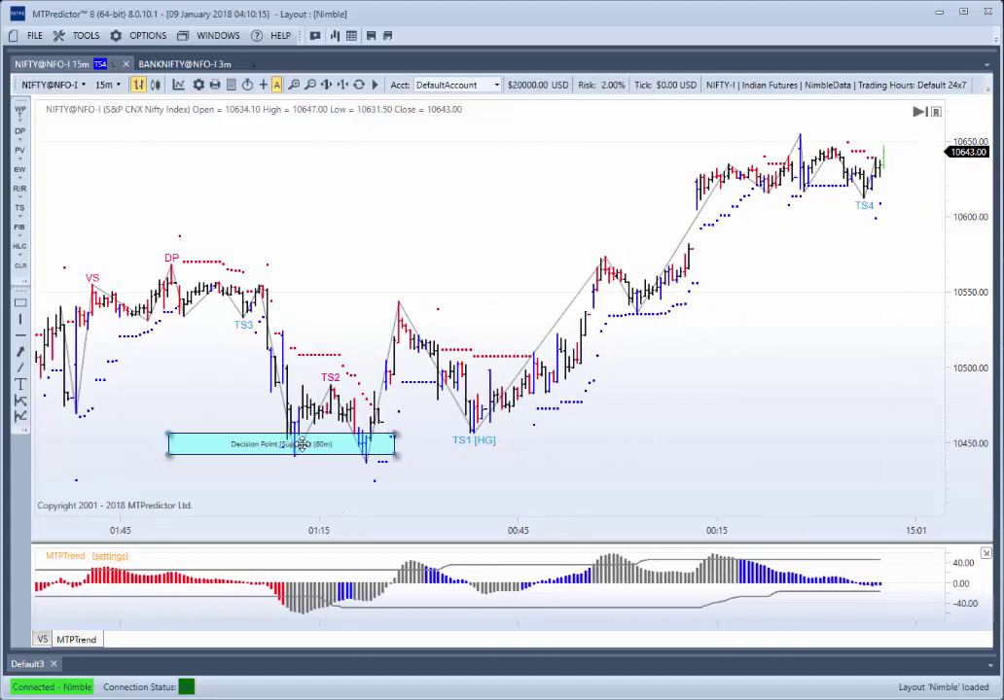
left_click(323, 489)
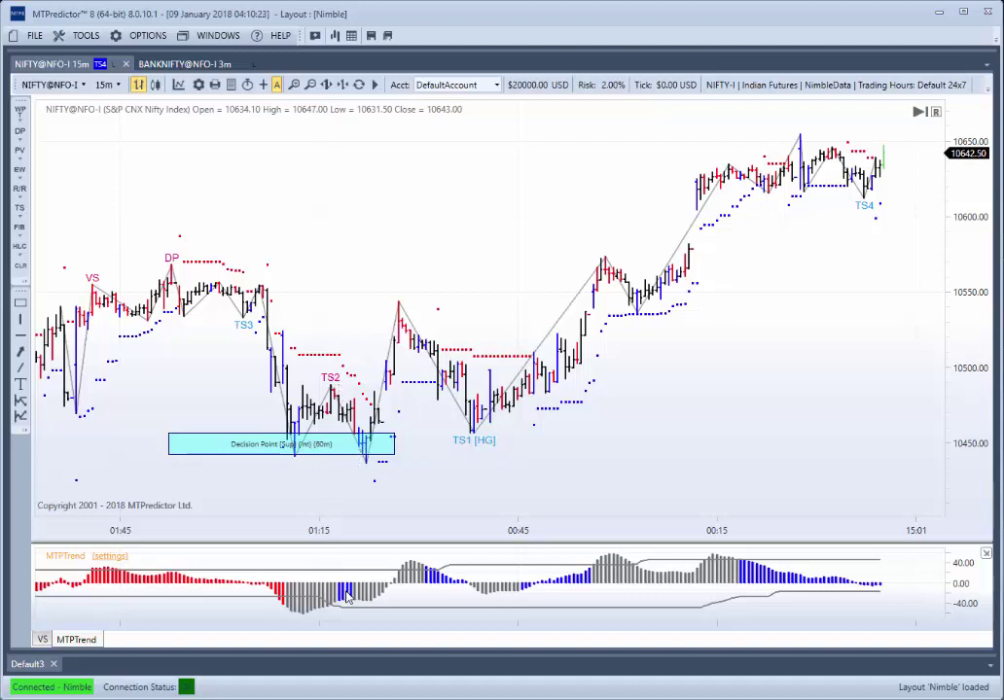
Step: Nudge the 60m Decision Point zone slightly earlier in time and back over the swing low following TS2
left_click_drag(315, 513, 235, 494)
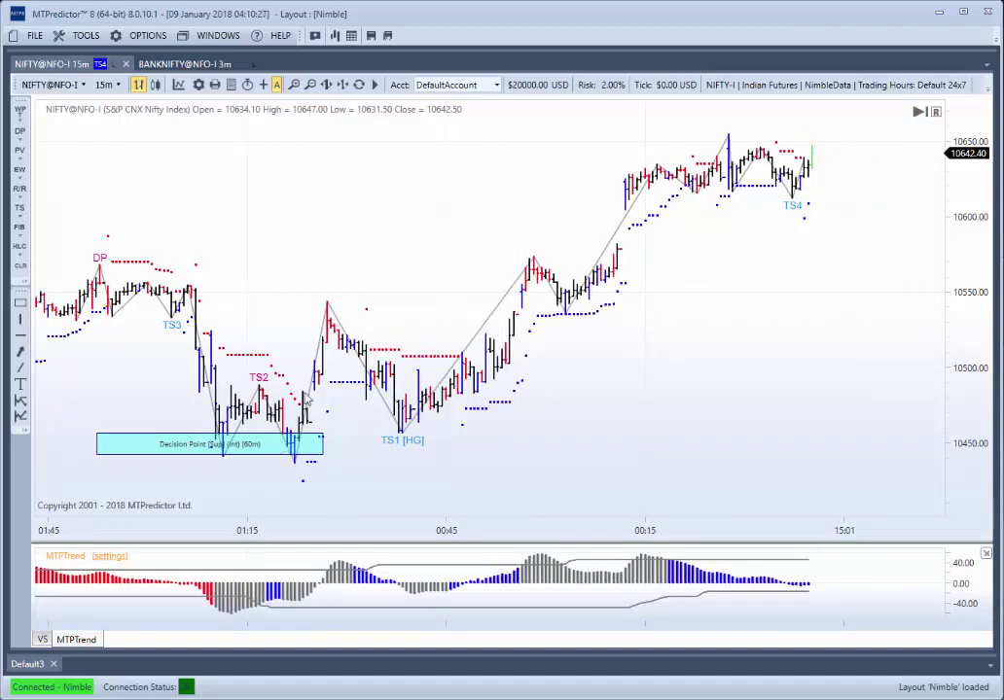
left_click(287, 445)
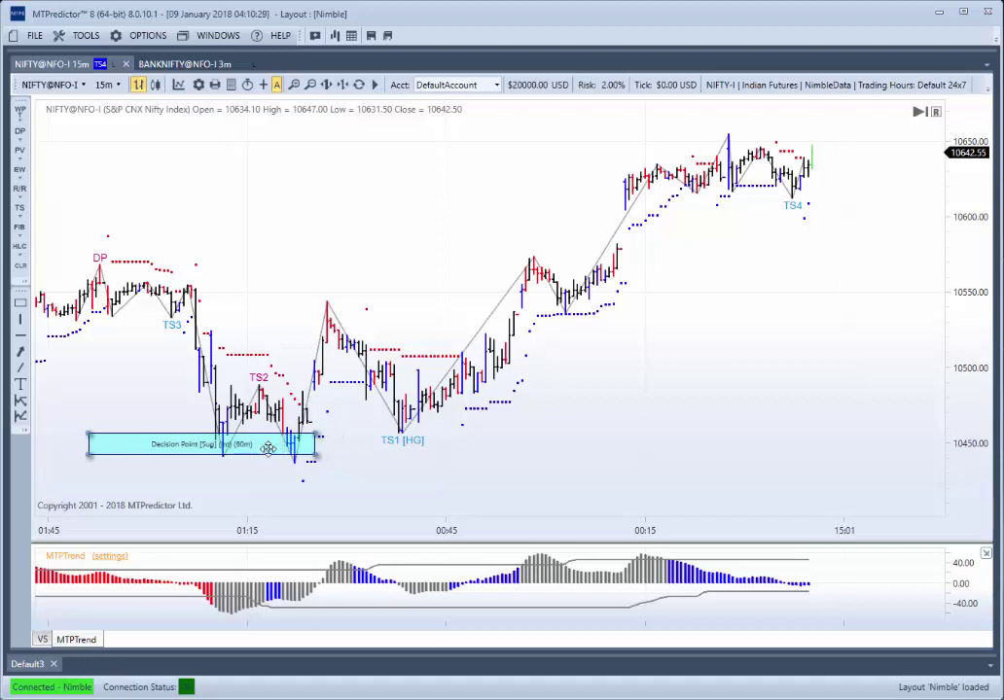
left_click_drag(263, 450, 264, 486)
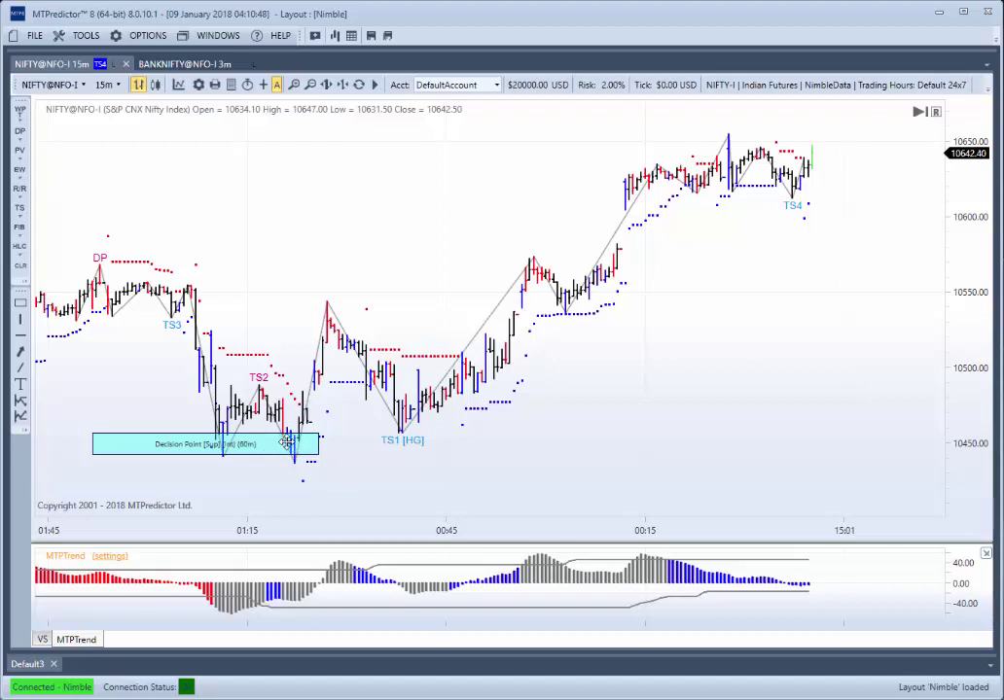
left_click_drag(288, 442, 290, 444)
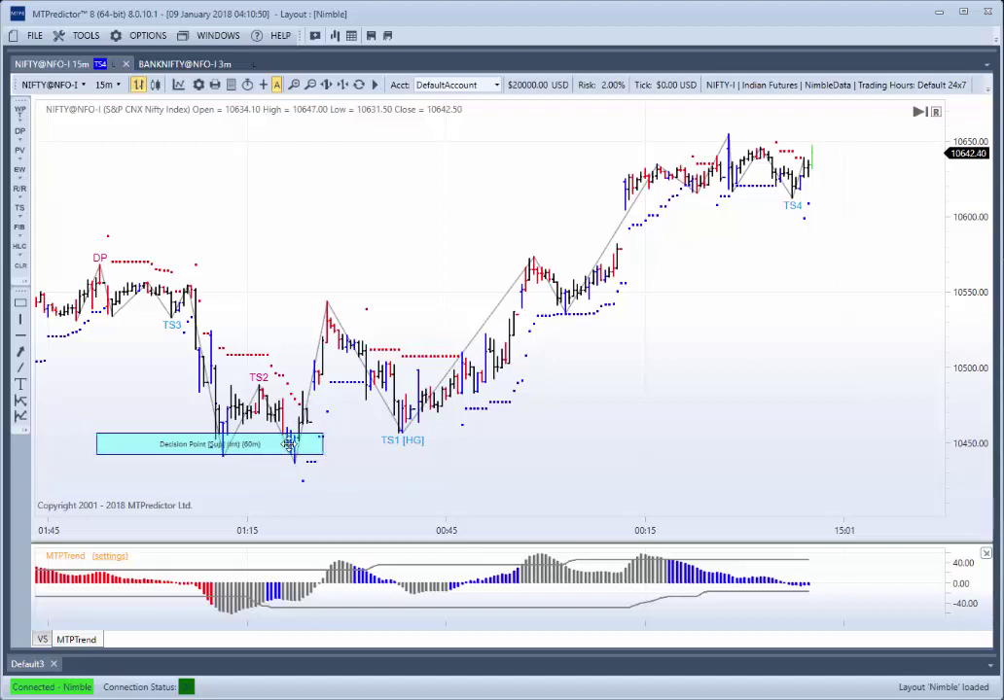
Step: Apply a Risk/Reward analysis to the TS1 [HG] setup at the swing low on the 15-minute chart
scroll(329, 311, "up", 3)
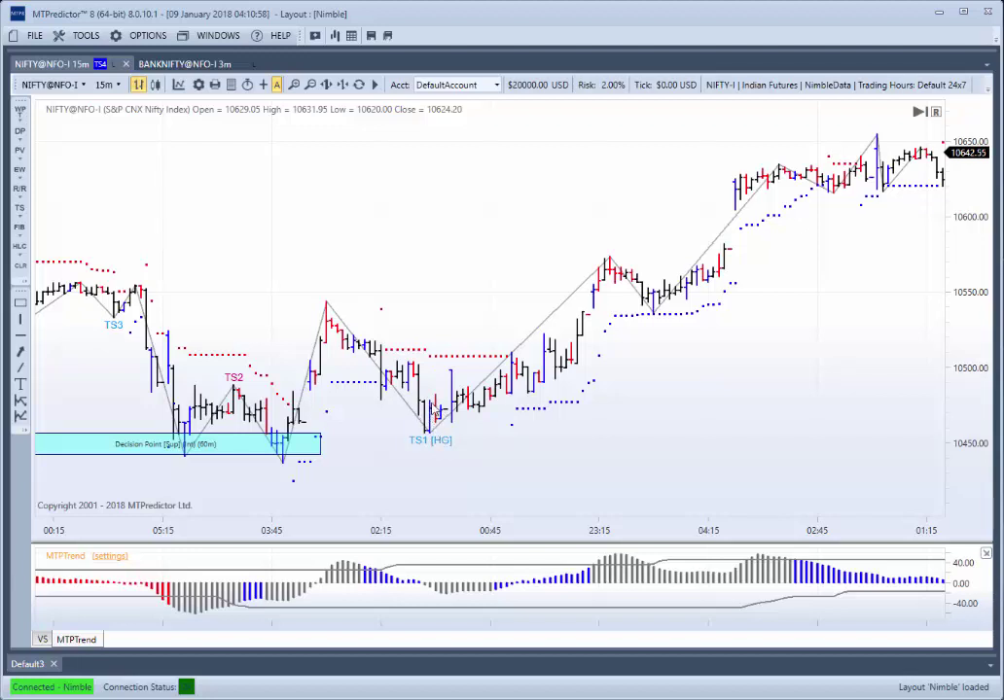
right_click(433, 404)
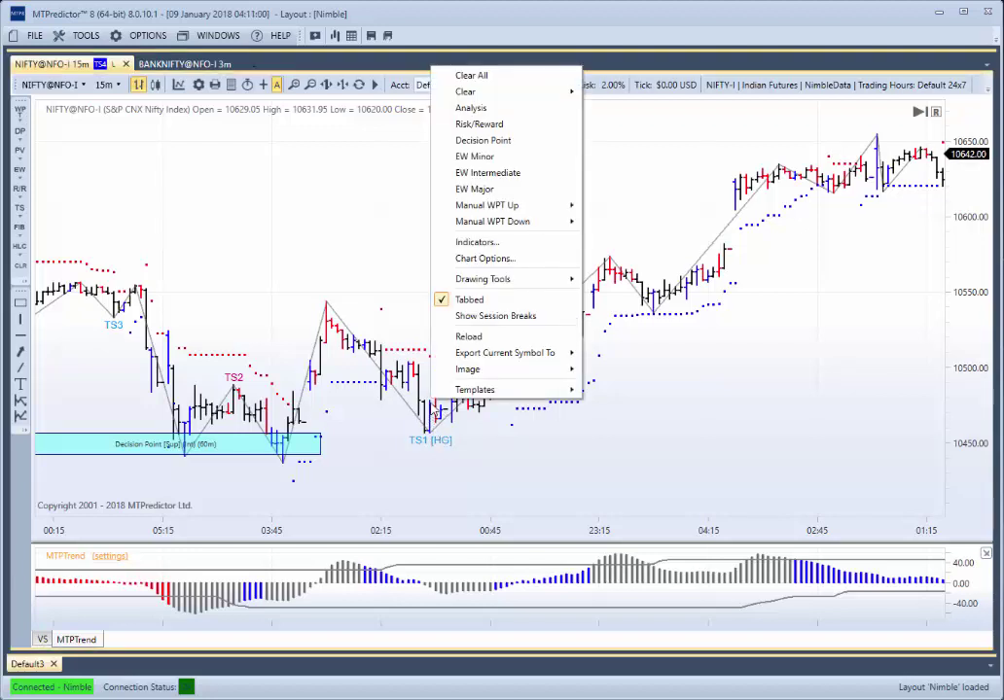
left_click(477, 124)
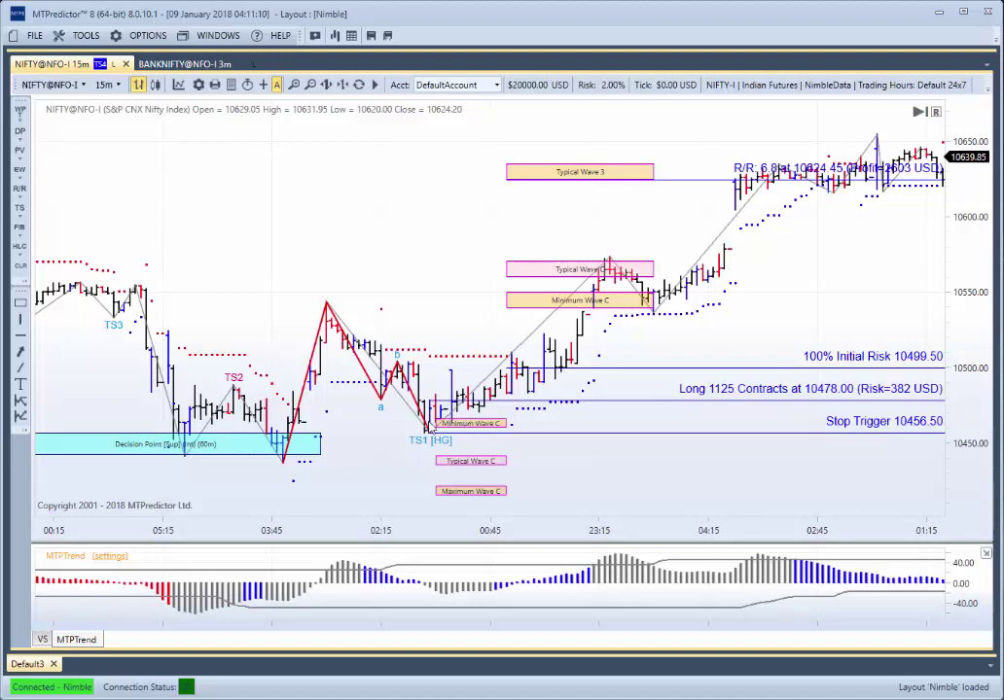
Step: Switch the trading account for the Risk/Reward calculation to Rupee2
scroll(430, 427, "down", 1)
left_click_drag(407, 275, 369, 297)
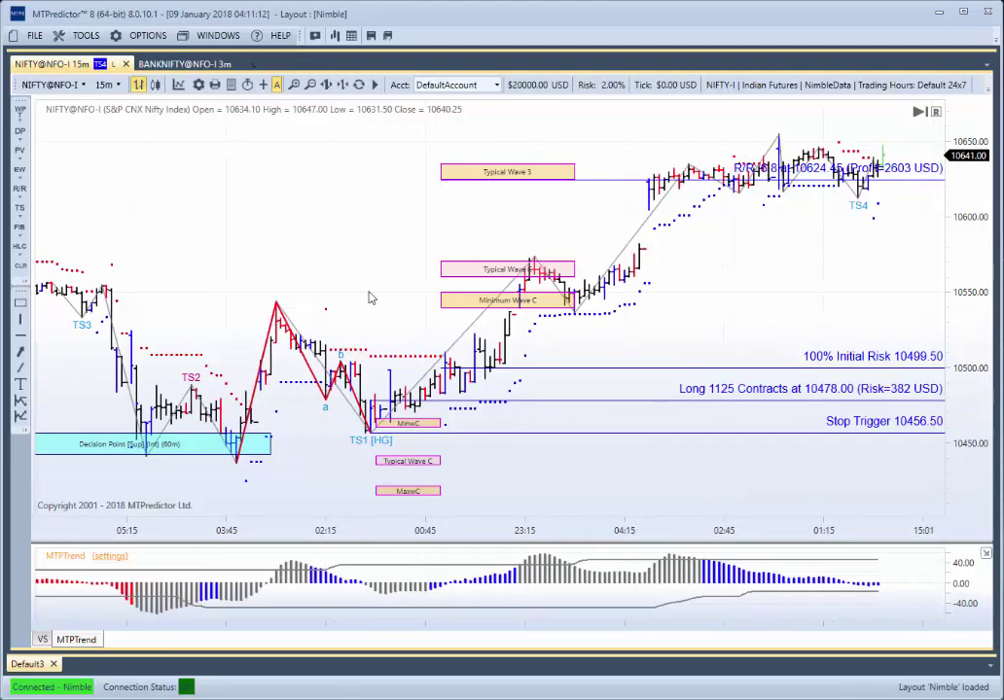
left_click_drag(828, 332, 748, 310)
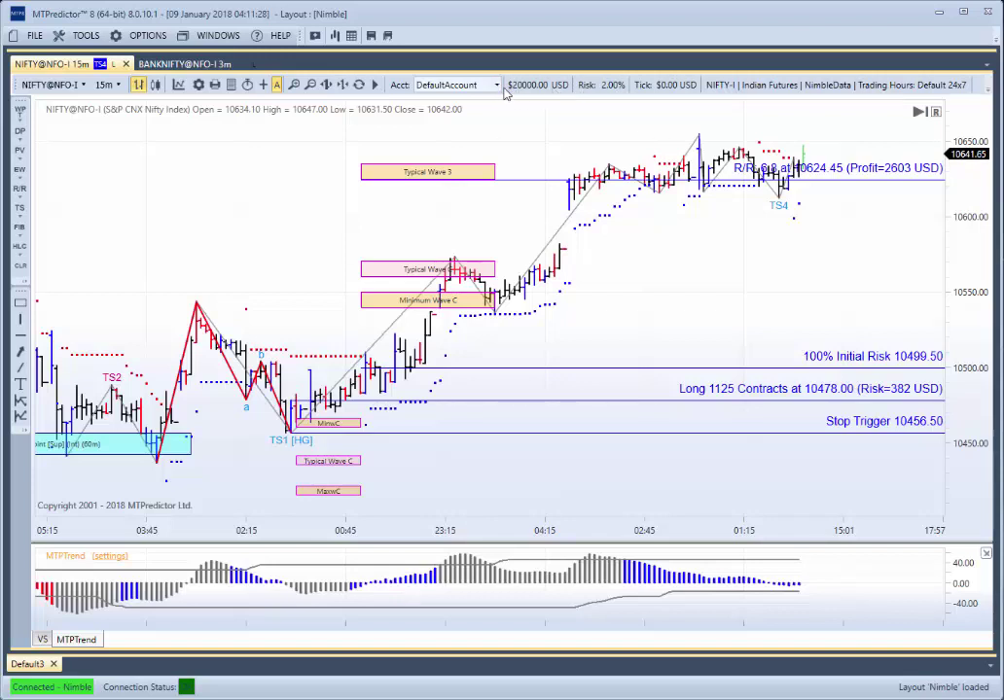
left_click(457, 84)
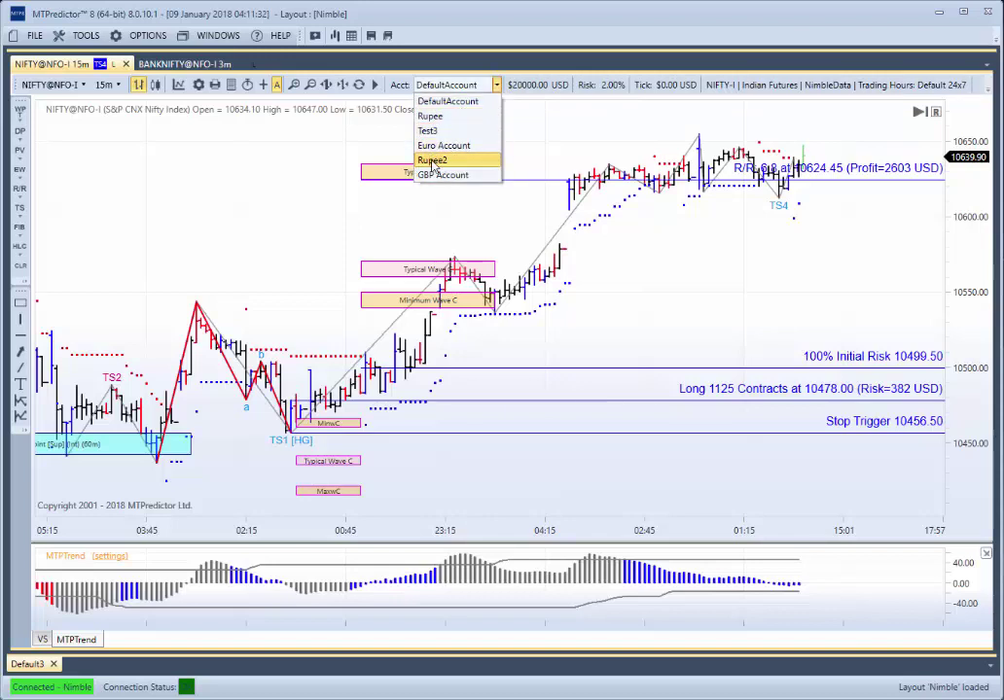
left_click(434, 162)
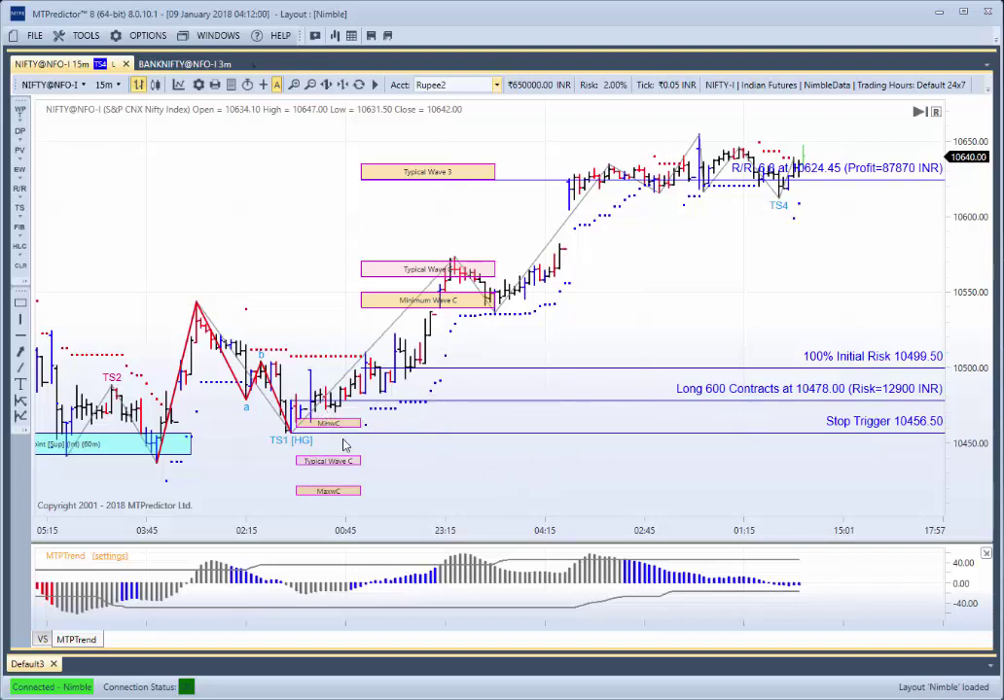
Step: Extend the Typical Wave 3 target zone across the price bars up to the highest swing high, and shift it slightly earlier in time
scroll(624, 292, "down", 3)
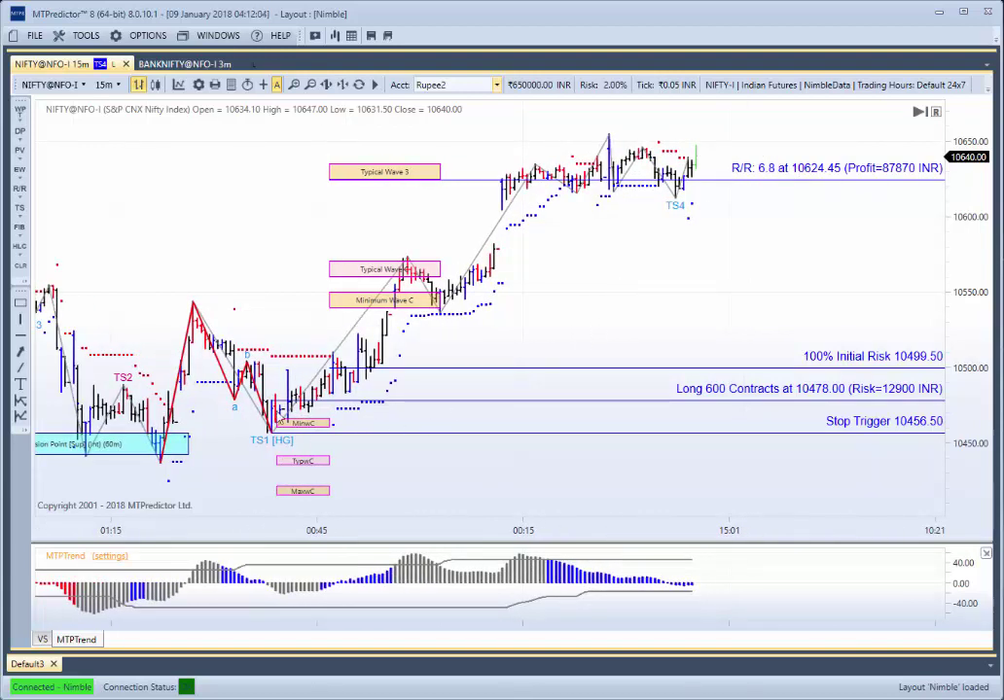
left_click(433, 170)
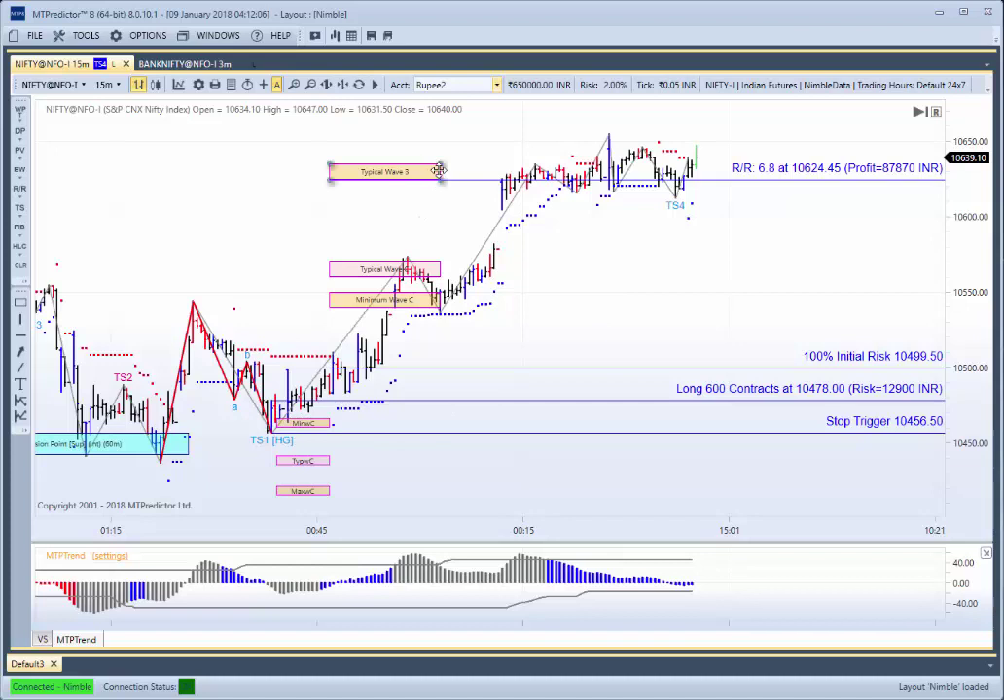
left_click_drag(457, 170, 630, 172)
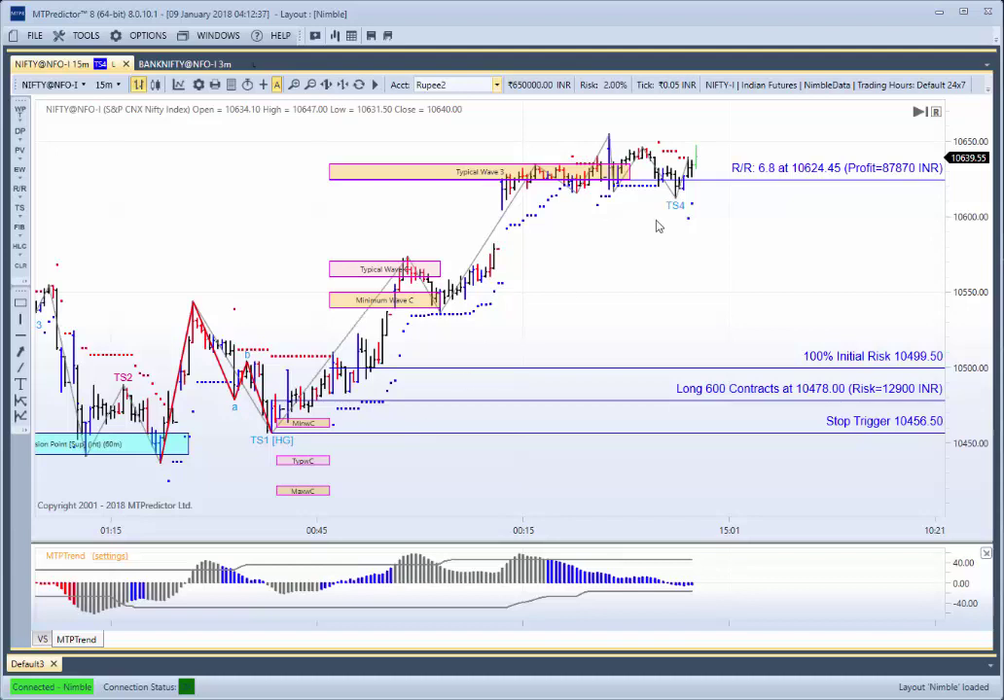
left_click_drag(329, 172, 308, 172)
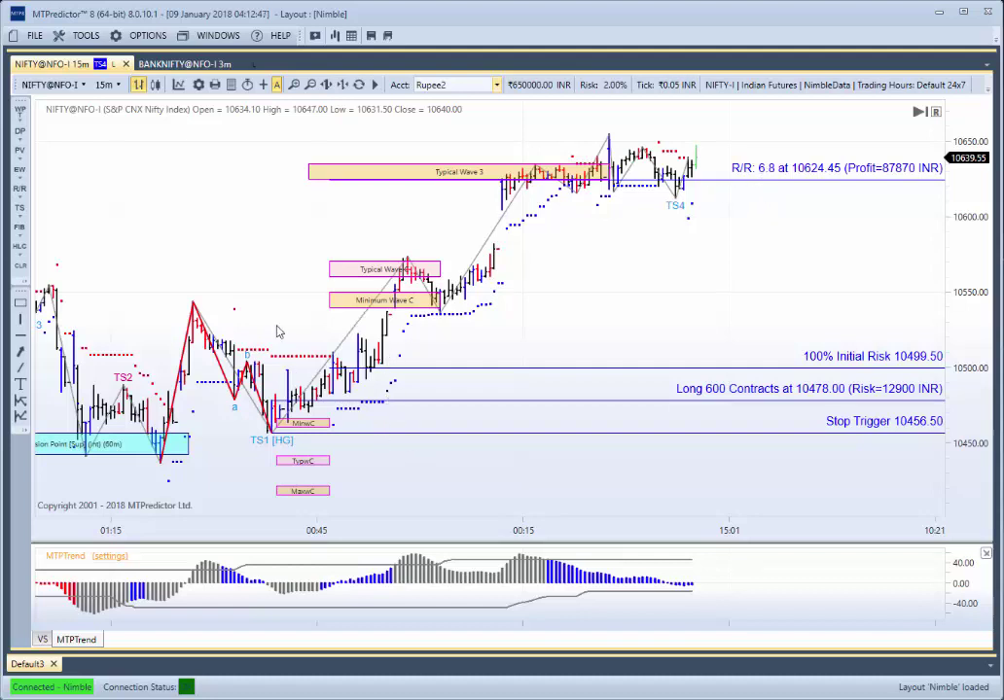
Step: Nudge the 60m Decision Point zone slightly later in time and back to its place across the two swing lows
left_click_drag(292, 251, 333, 257)
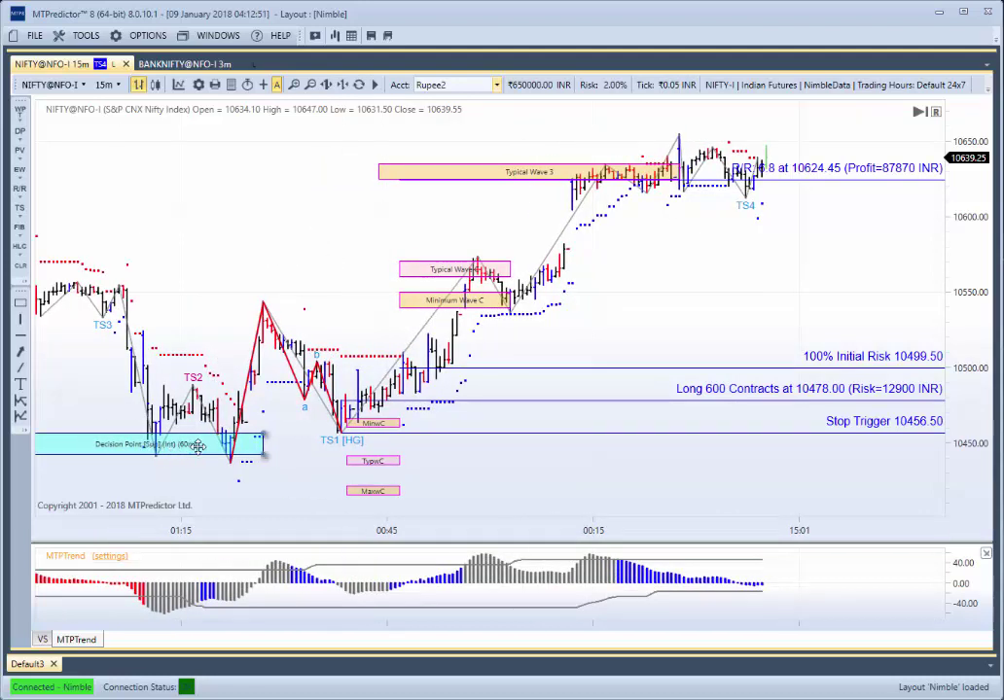
left_click_drag(230, 445, 184, 448)
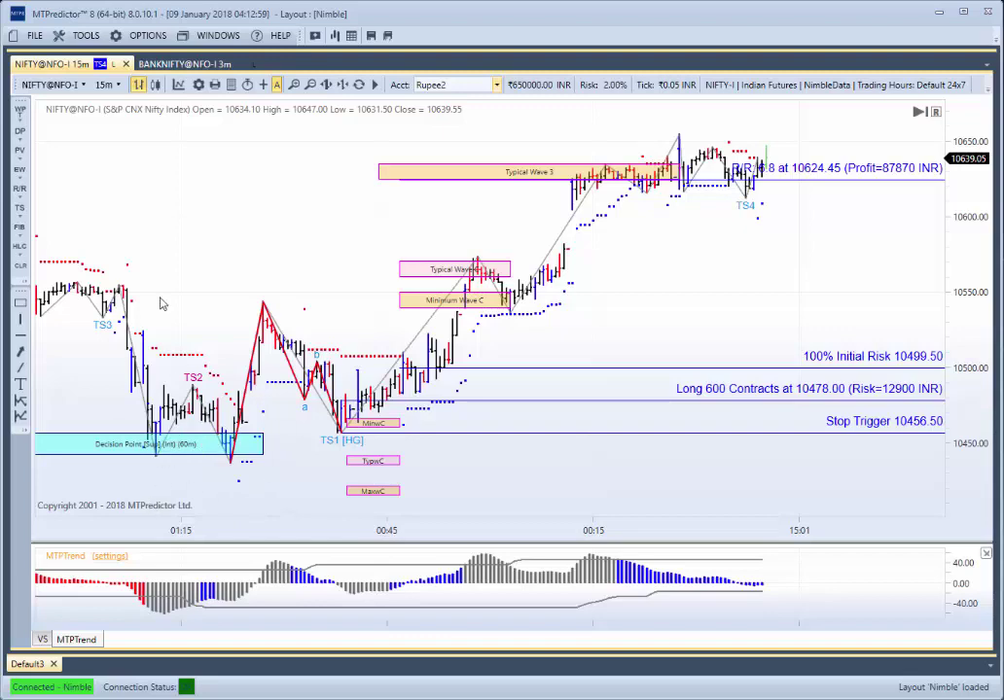
left_click_drag(190, 282, 217, 246)
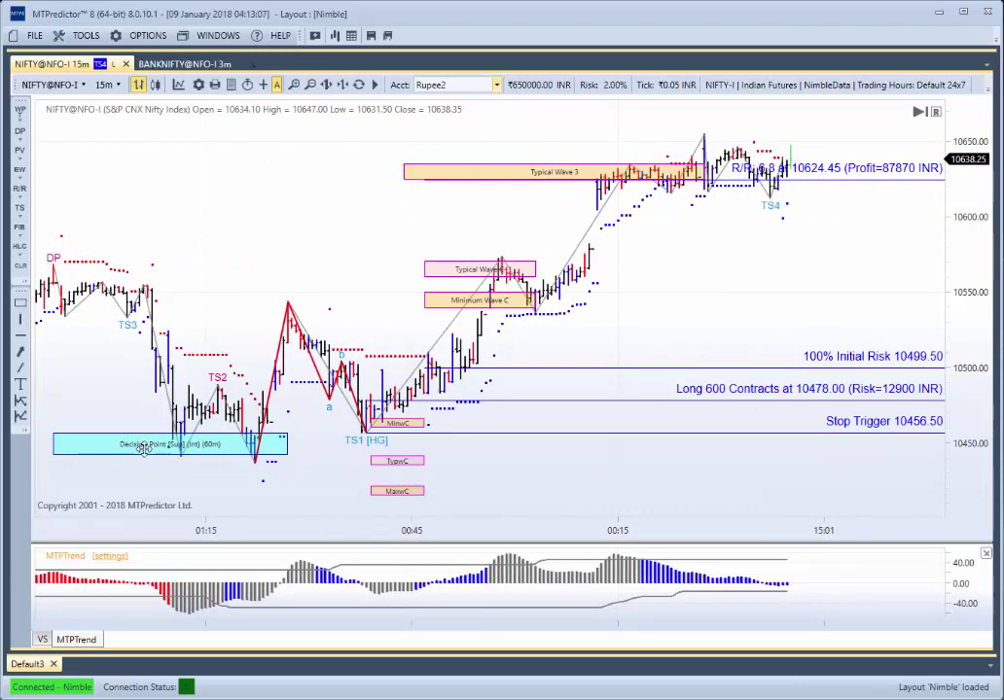
mouse_move(104, 443)
left_mouse_down()
mouse_move(153, 443)
mouse_move(107, 443)
left_mouse_up()
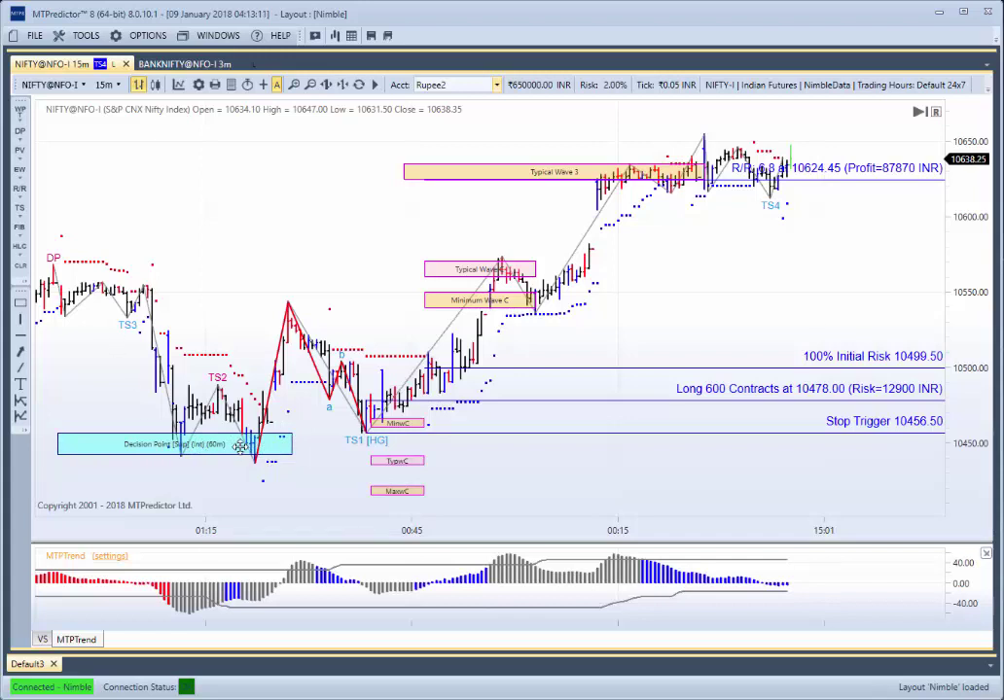
left_click_drag(202, 443, 199, 444)
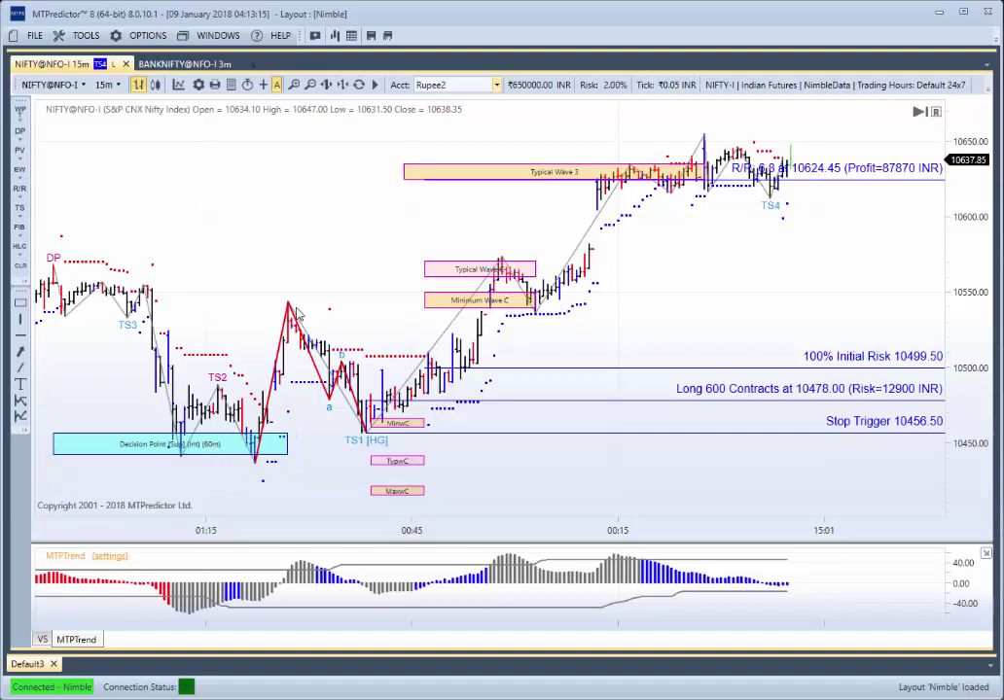
Step: Apply EW Major wave labels from the highest swing high on the 15-minute chart
scroll(297, 316, "down", 1)
left_click_drag(341, 285, 300, 287)
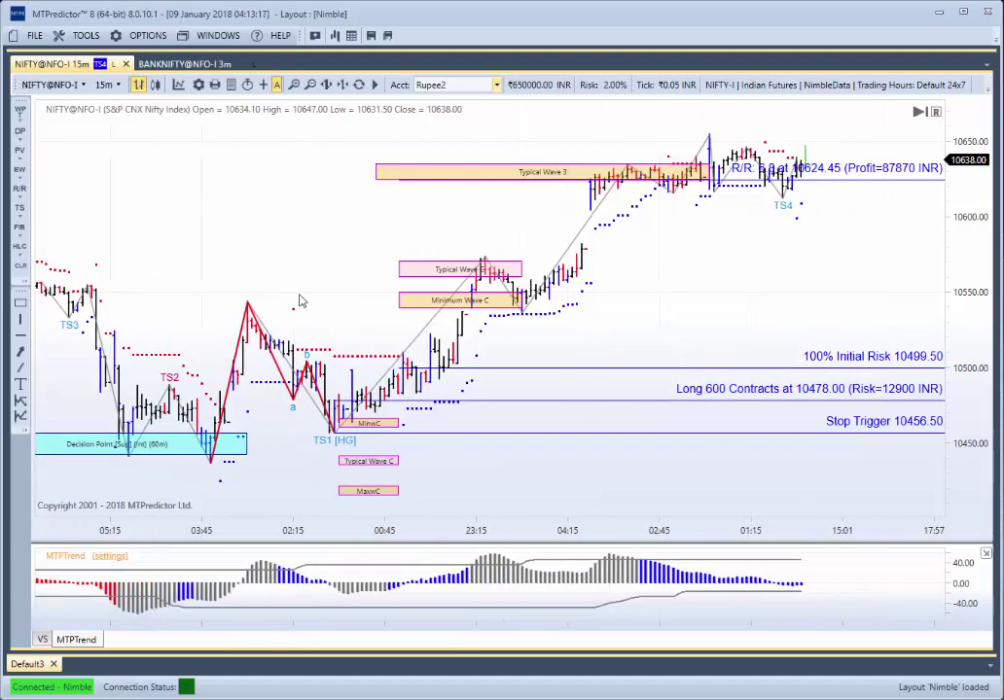
right_click(710, 130)
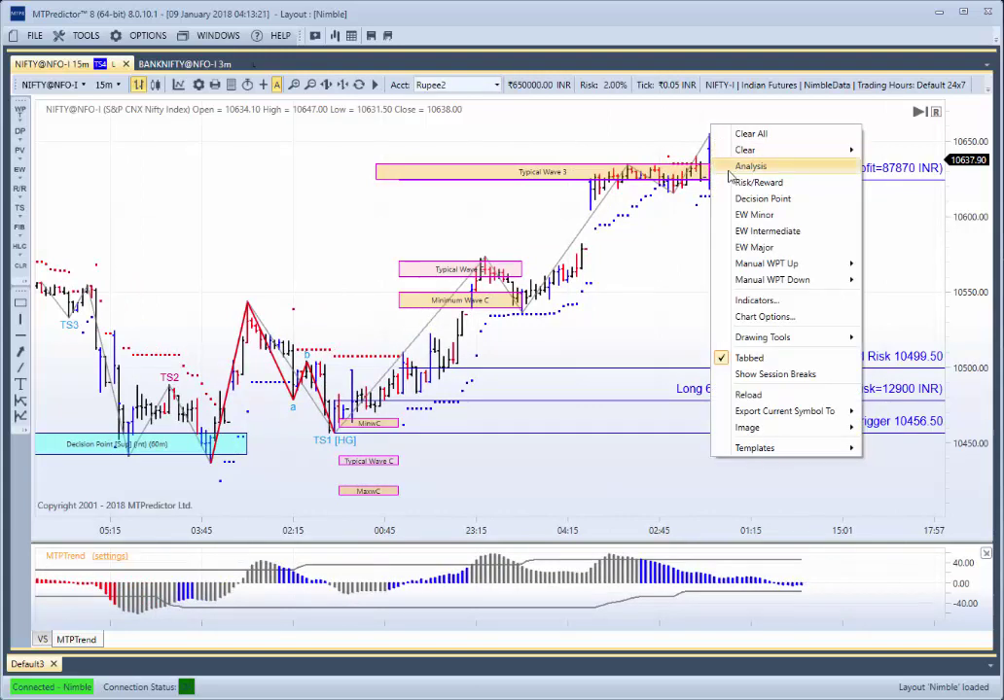
left_click(756, 247)
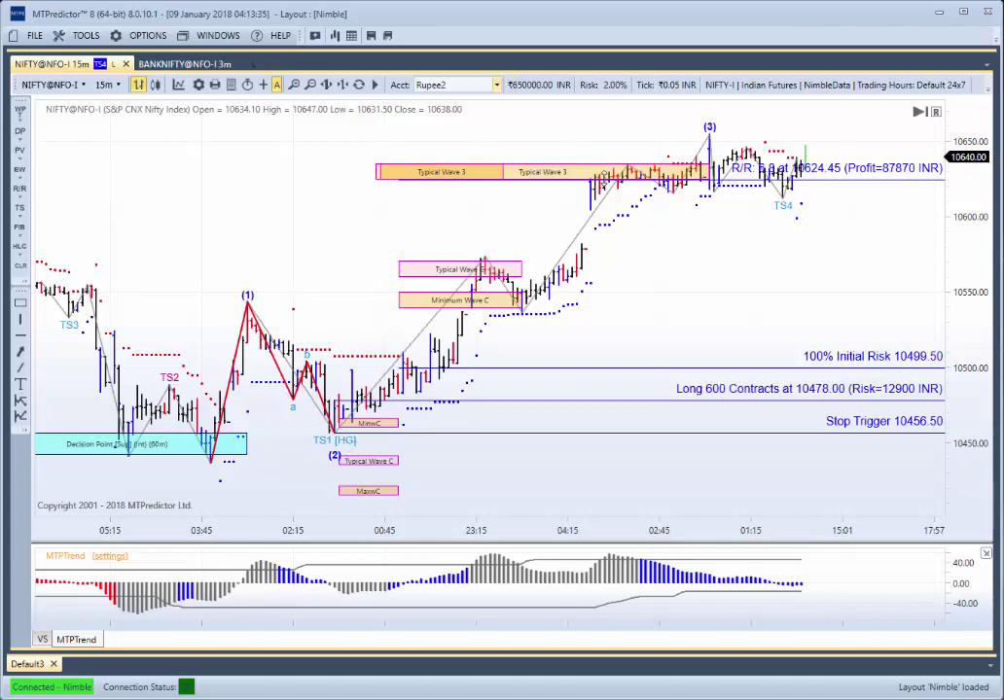
scroll(676, 311, "up", 1)
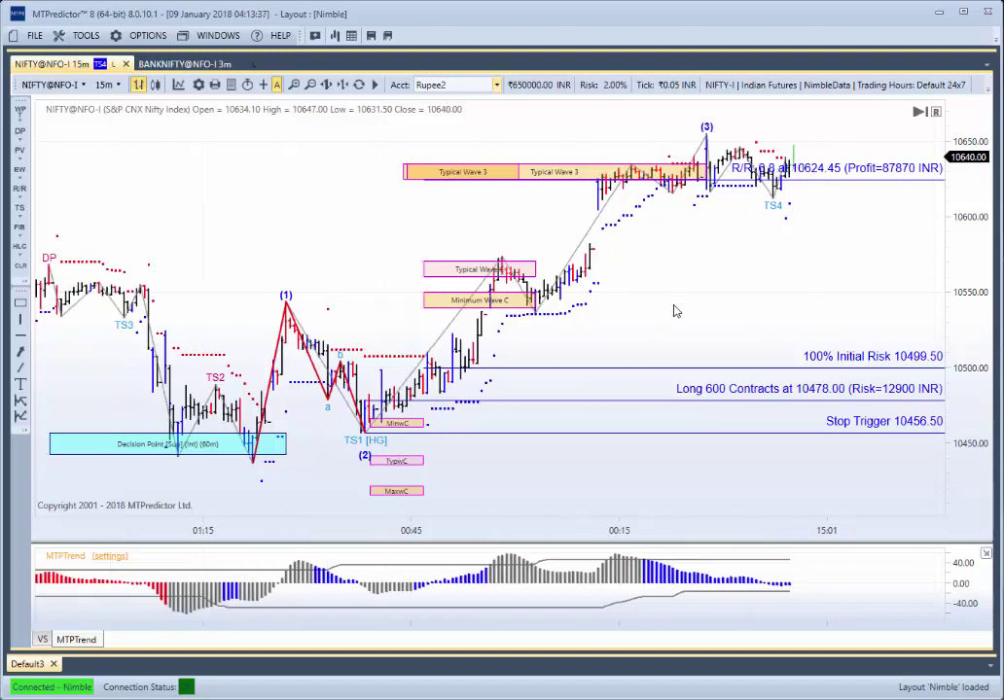
left_click_drag(676, 311, 542, 294)
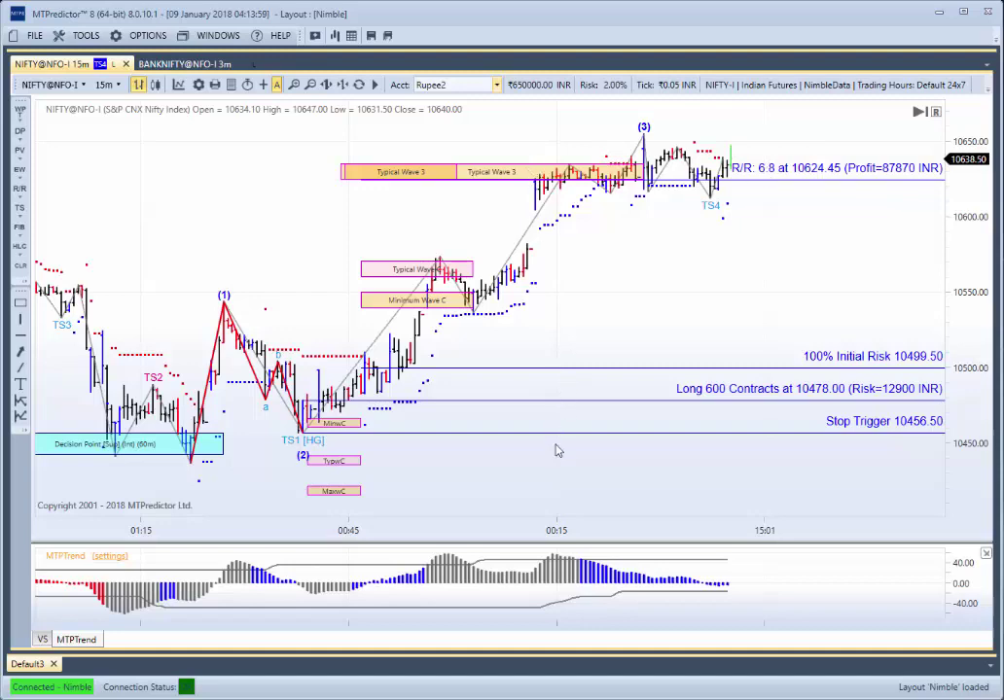
left_click_drag(311, 284, 348, 264)
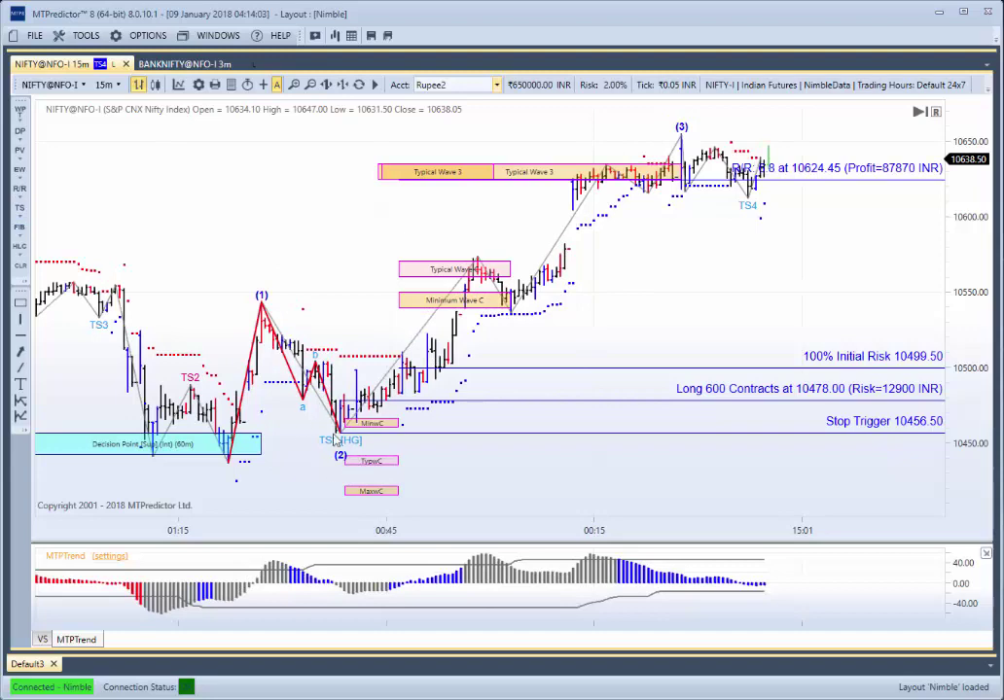
left_click_drag(365, 262, 295, 248)
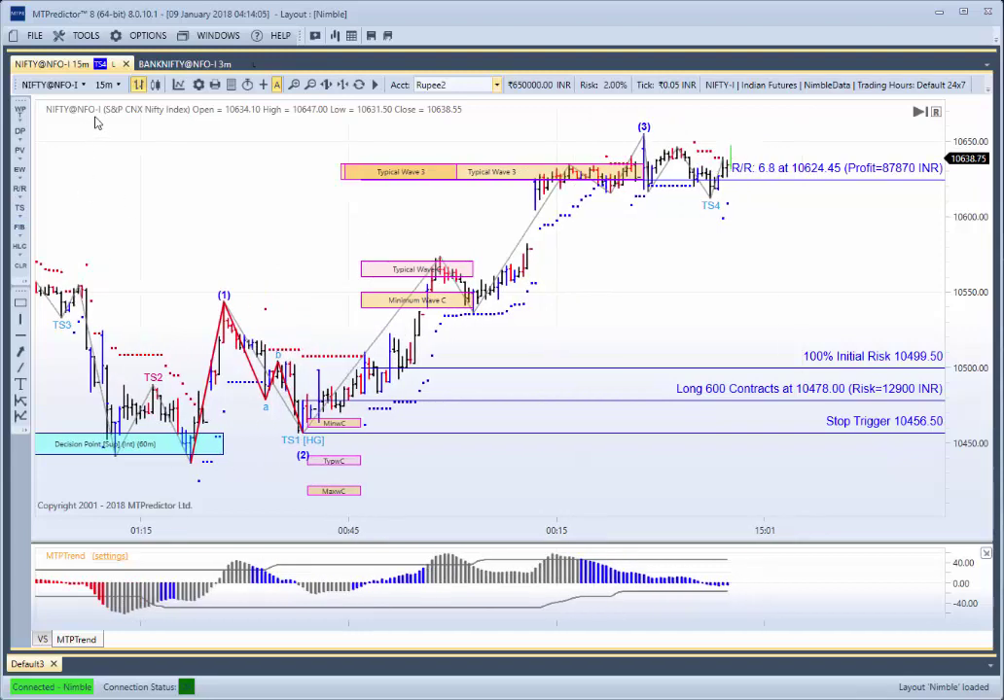